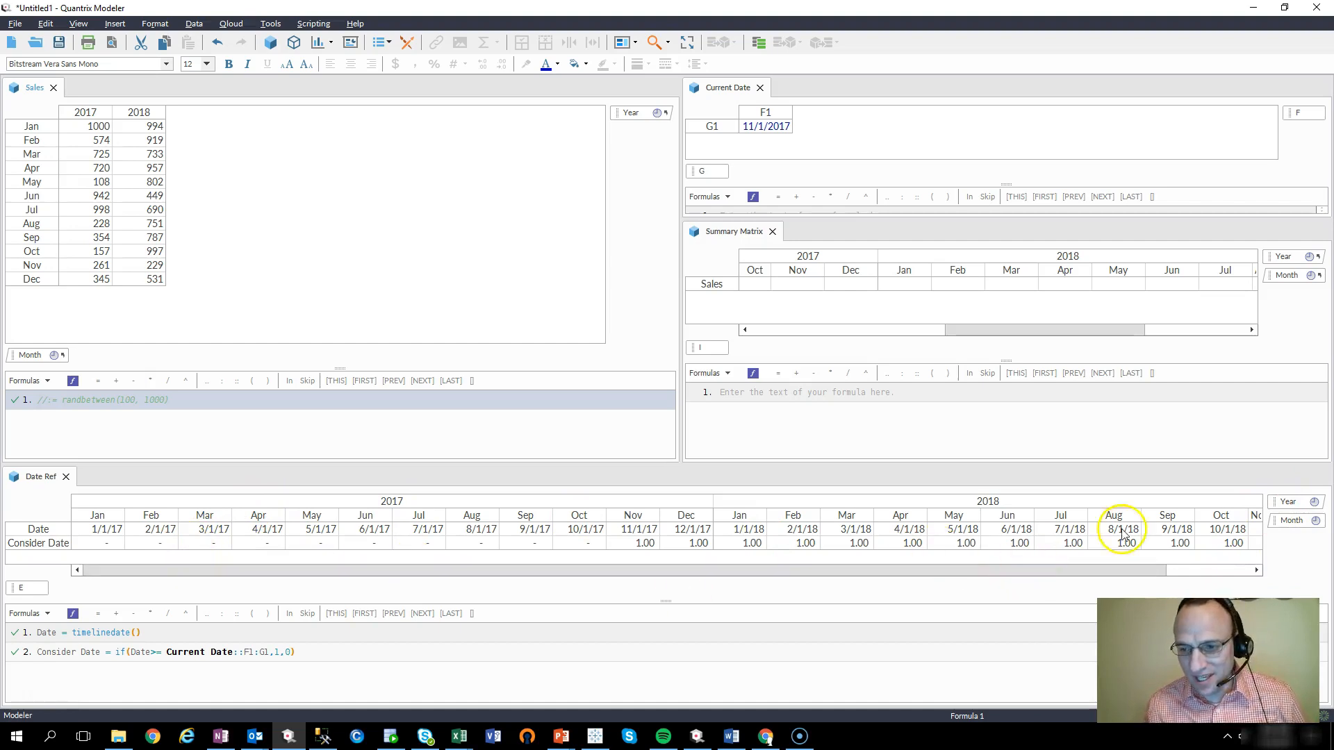
Examine the Date and Consider Date rows of the Date Ref matrix against the date in the Current Date matrix.
{"action": "left_click", "coordinate": [53, 534]}
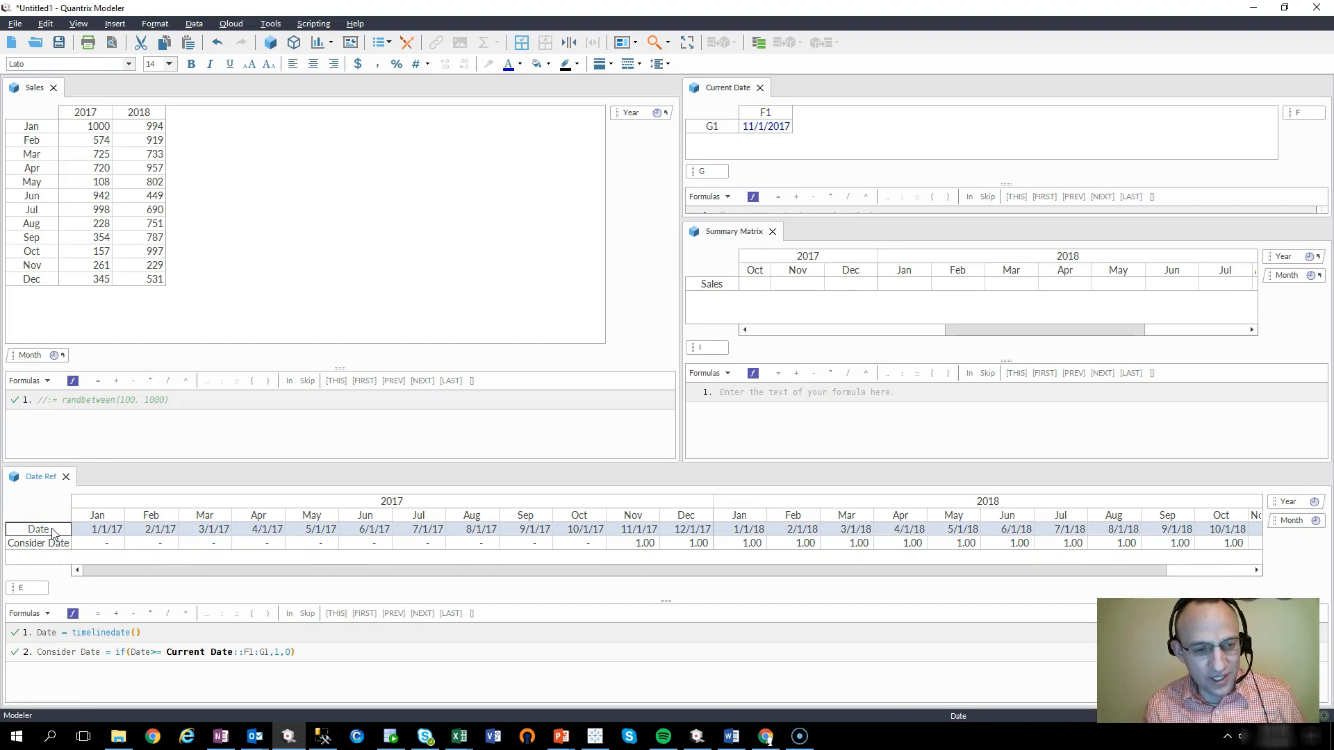
{"action": "left_click", "coordinate": [50, 533]}
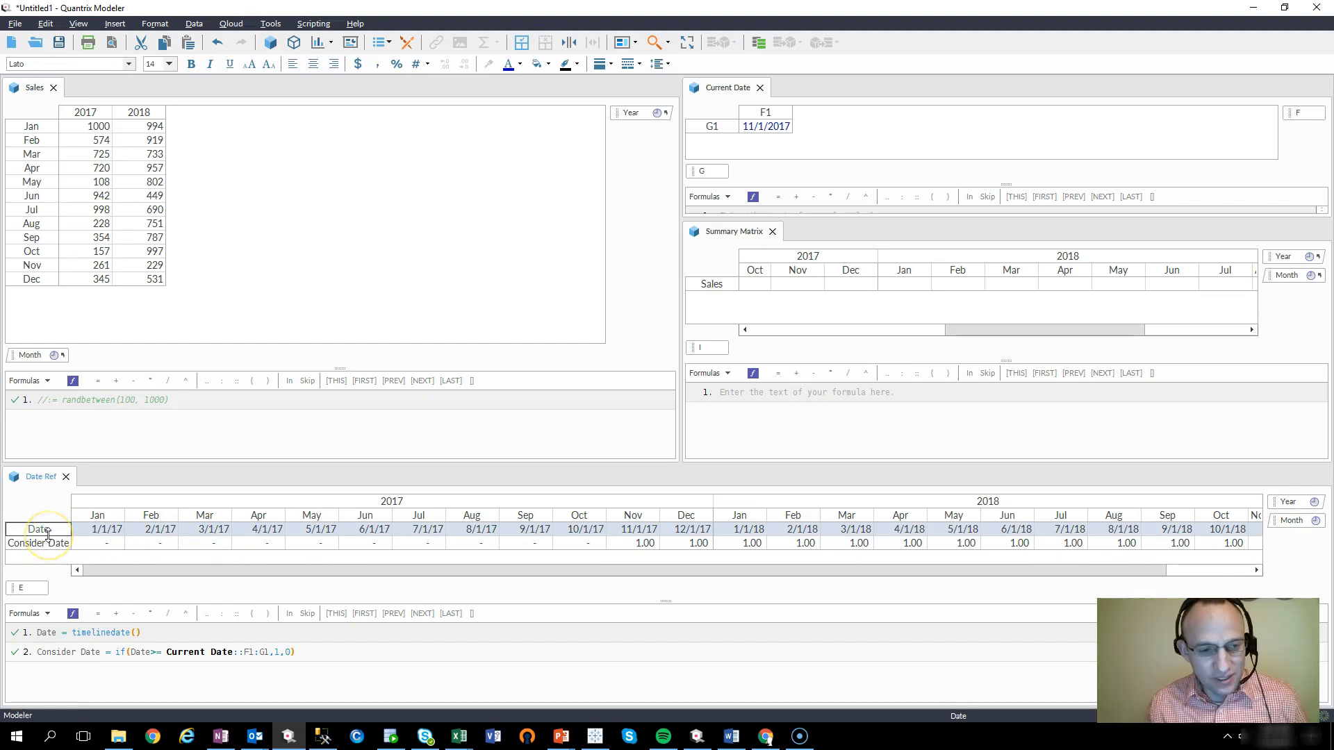
{"action": "left_click", "coordinate": [63, 535]}
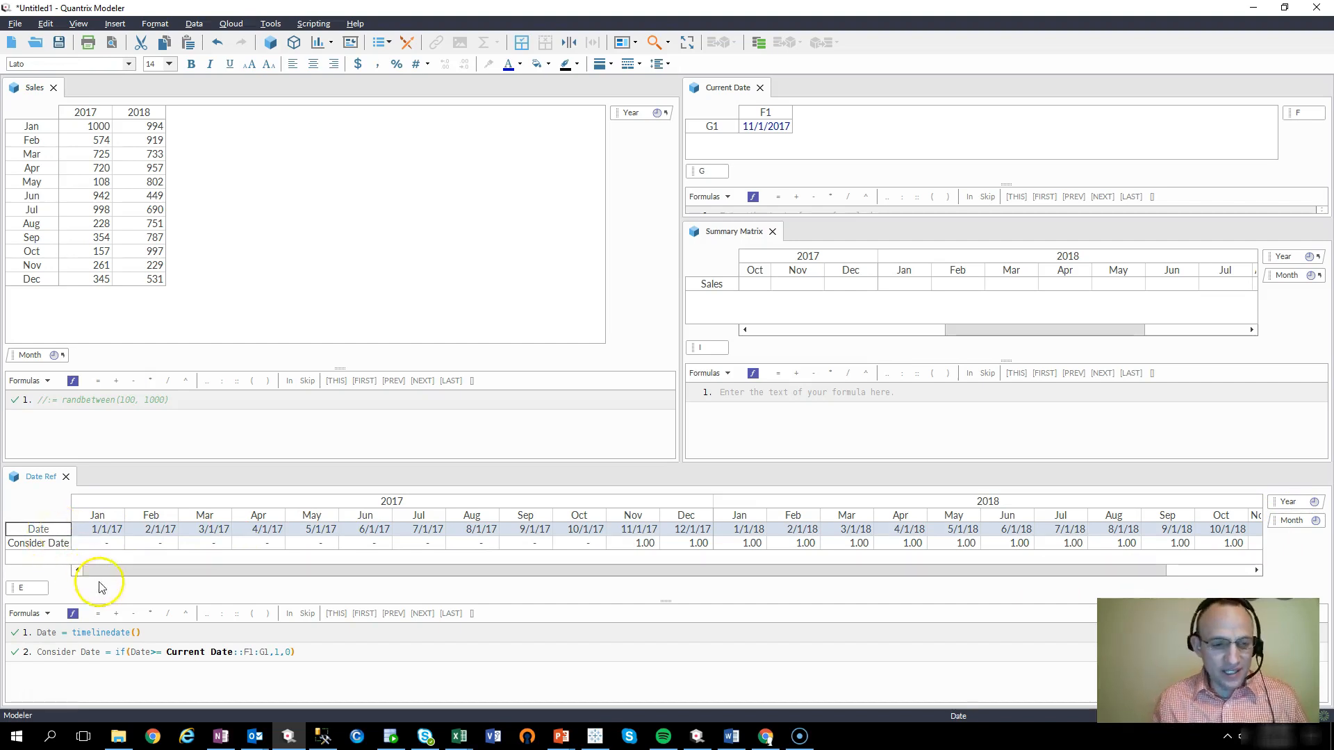
{"action": "left_click", "coordinate": [106, 529]}
{"action": "left_click", "coordinate": [166, 533]}
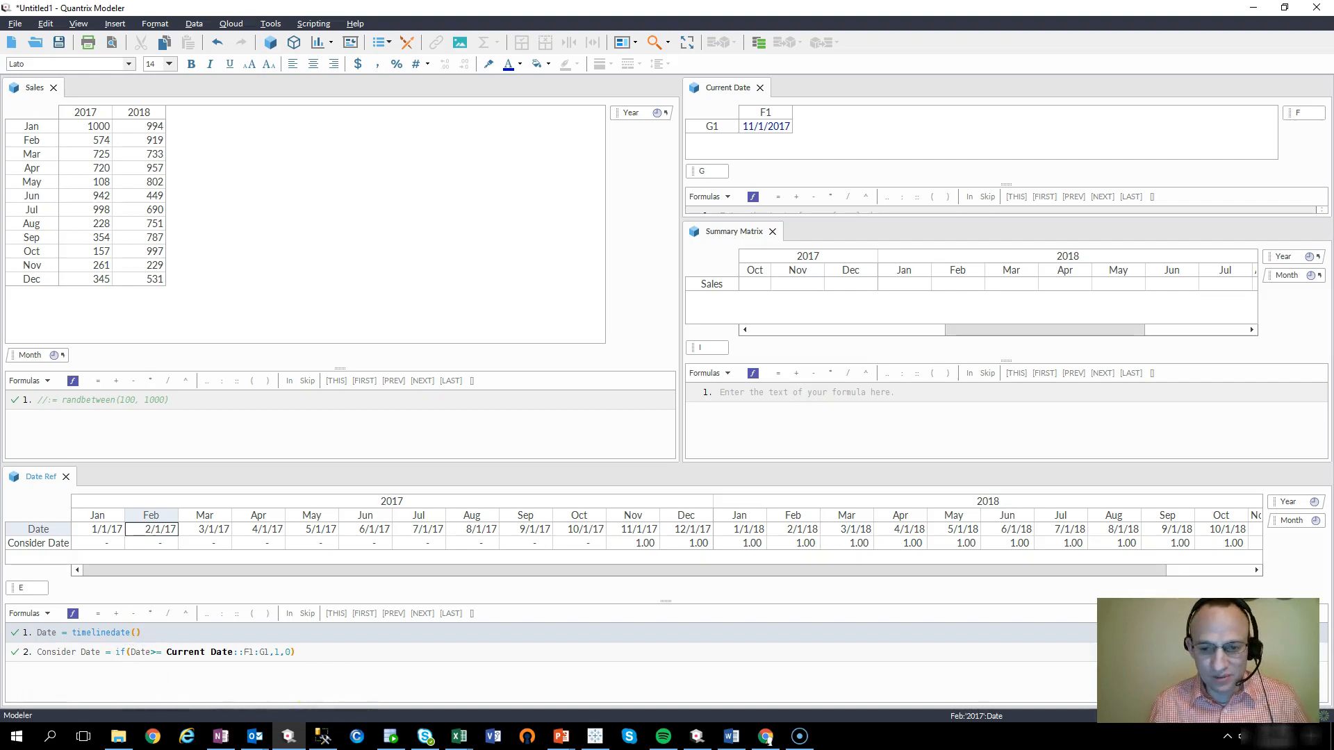
{"action": "left_click", "coordinate": [771, 532]}
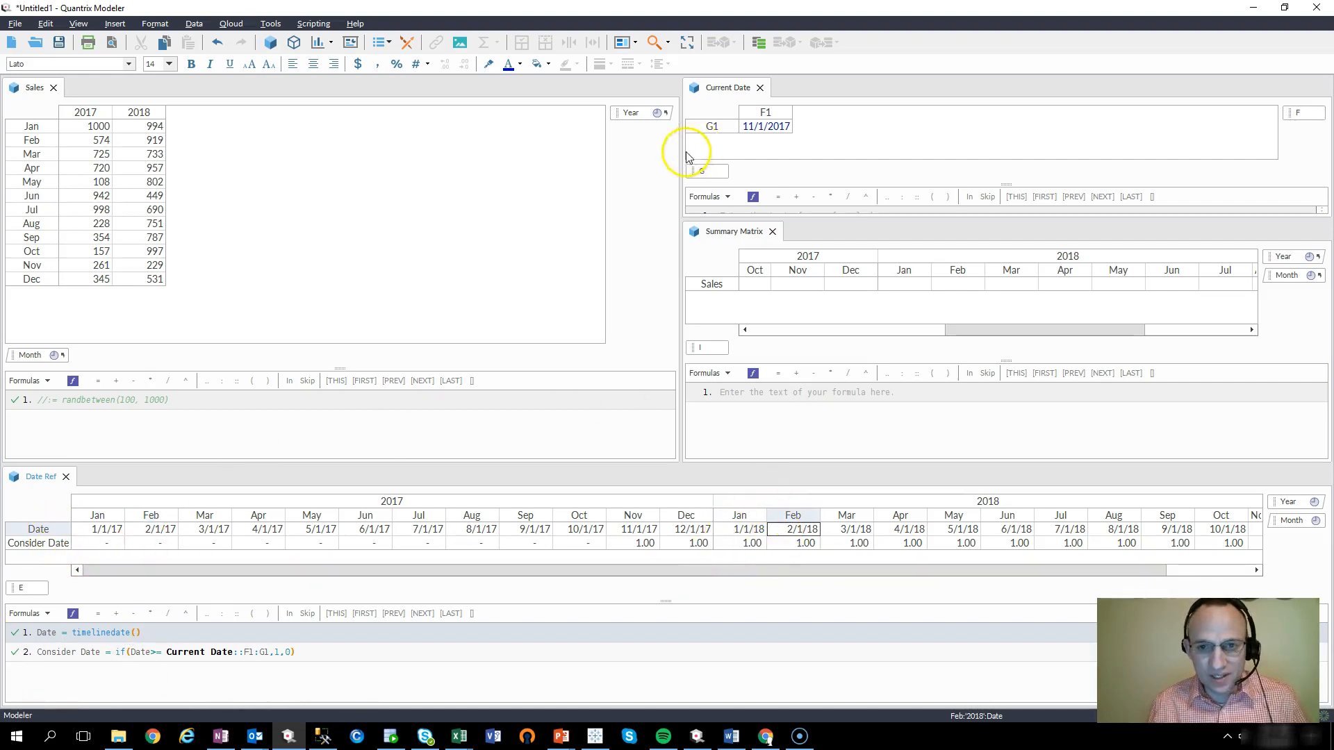
{"action": "left_click", "coordinate": [762, 128]}
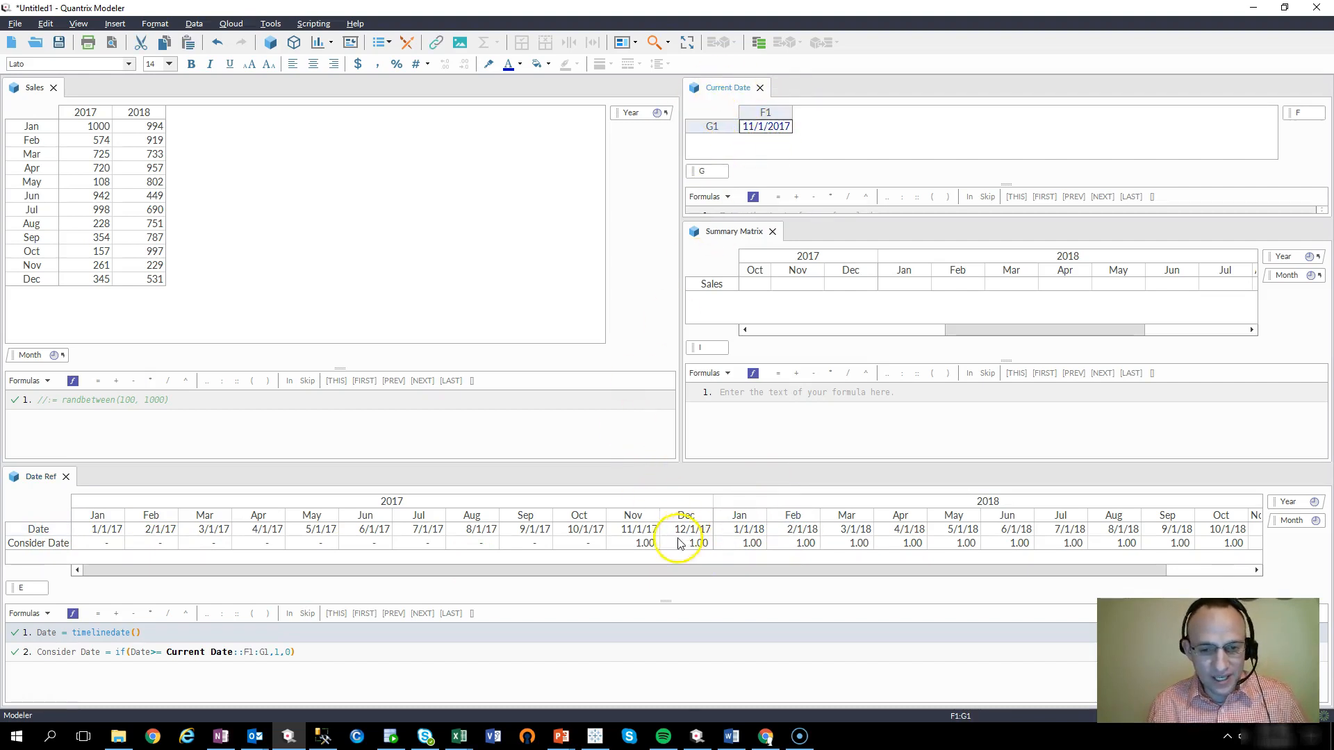
{"action": "left_click", "coordinate": [639, 543]}
{"action": "left_click", "coordinate": [49, 546]}
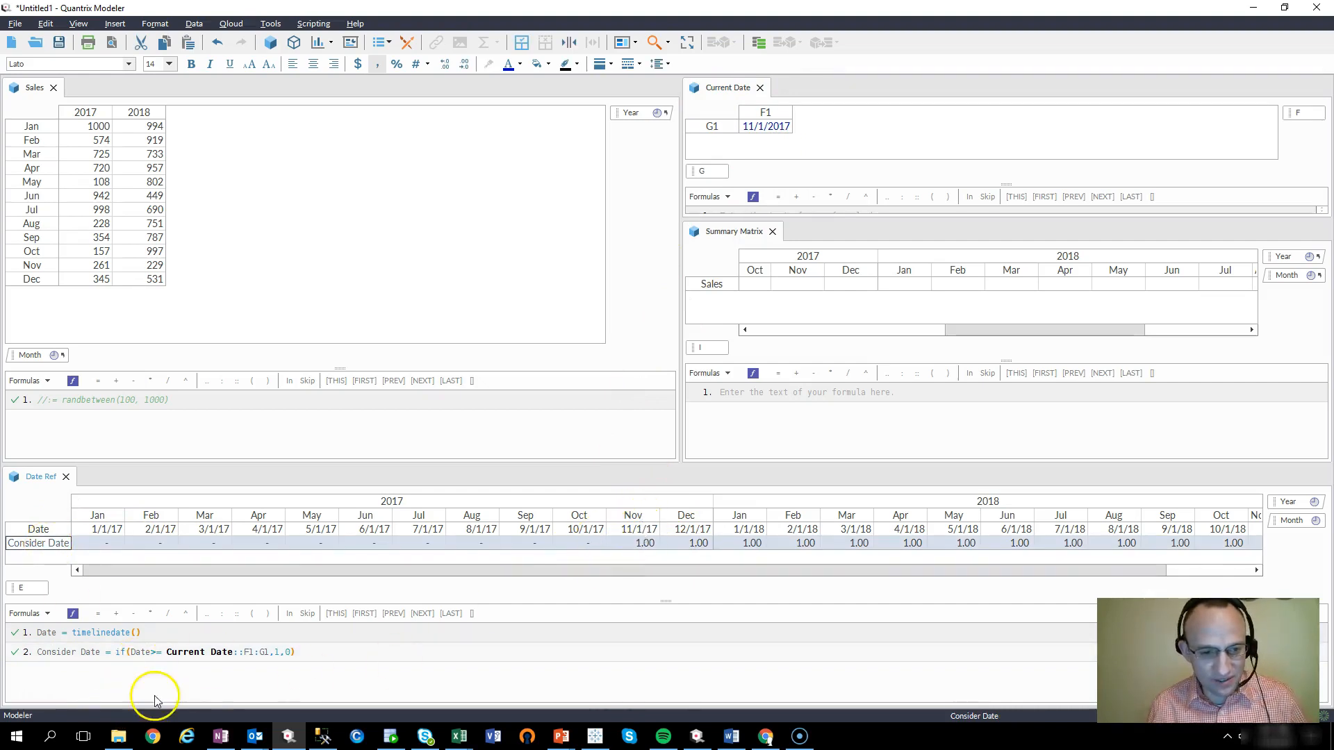
{"action": "left_click", "coordinate": [755, 131]}
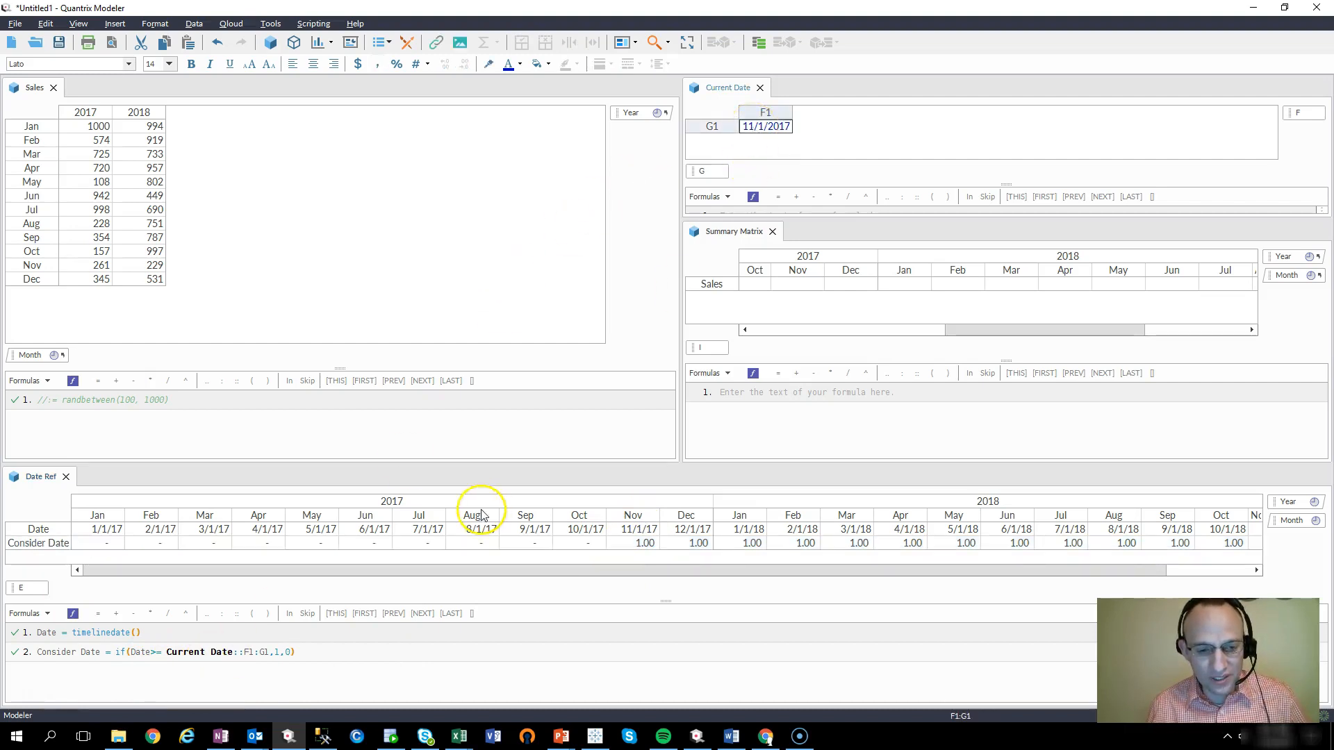
Check the Consider Date flags month by month from Nov 2017 through Nov 2018 in the Date Ref matrix.
{"action": "left_click", "coordinate": [645, 545]}
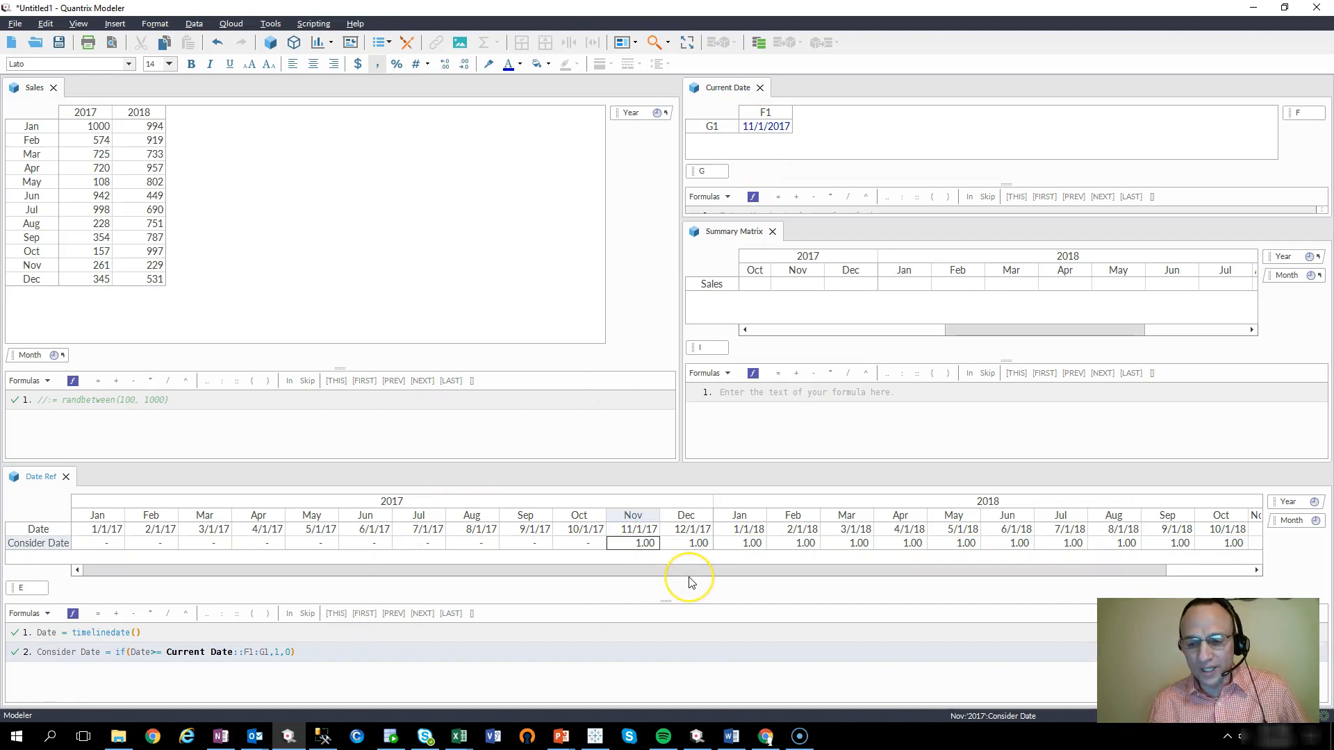
{"action": "key", "text": "Right"}
{"action": "key", "text": "Right"}
{"action": "key", "text": "Right"}
{"action": "key", "text": "Right"}
{"action": "key", "text": "Right"}
{"action": "key", "text": "Right"}
{"action": "key", "text": "Right"}
{"action": "key", "text": "Right"}
{"action": "key", "text": "Right"}
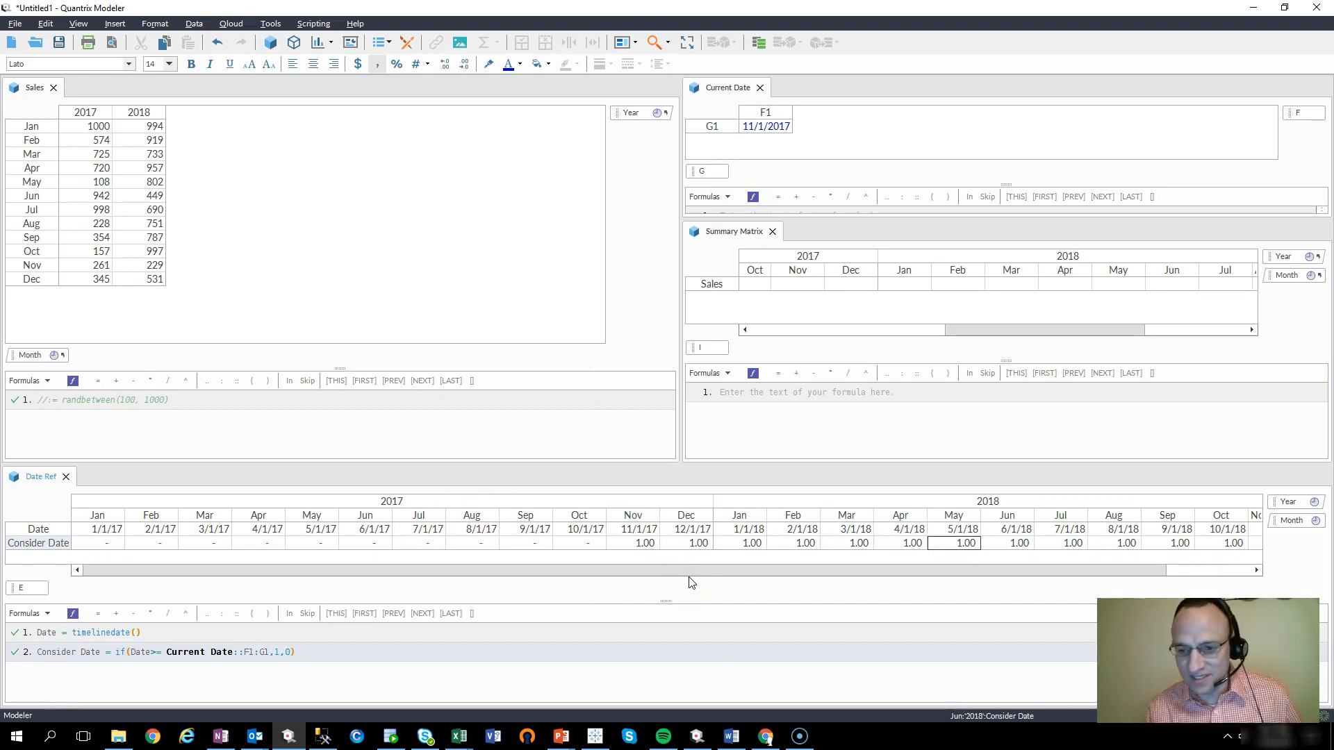
{"action": "key", "text": "Right"}
{"action": "key", "text": "Right"}
{"action": "key", "text": "Right"}
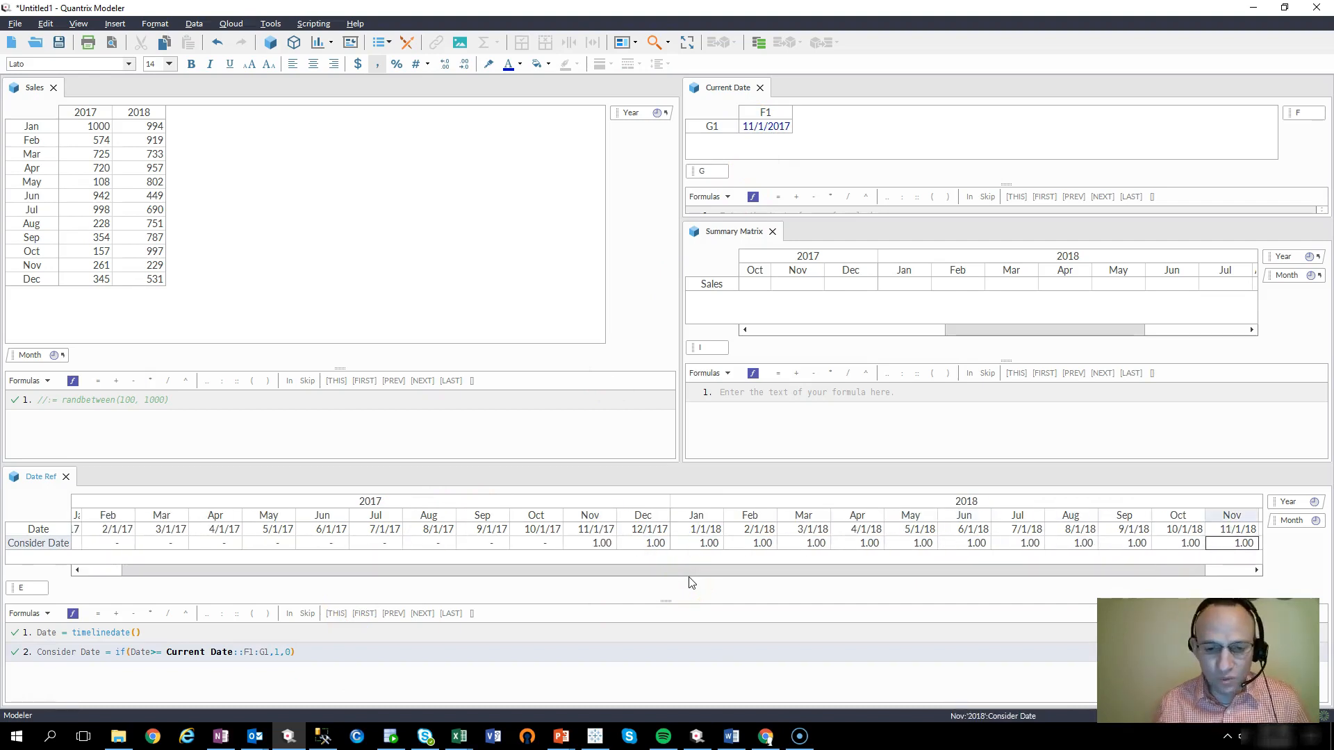
{"action": "left_click_drag", "start_coordinate": [689, 574], "coordinate": [496, 579]}
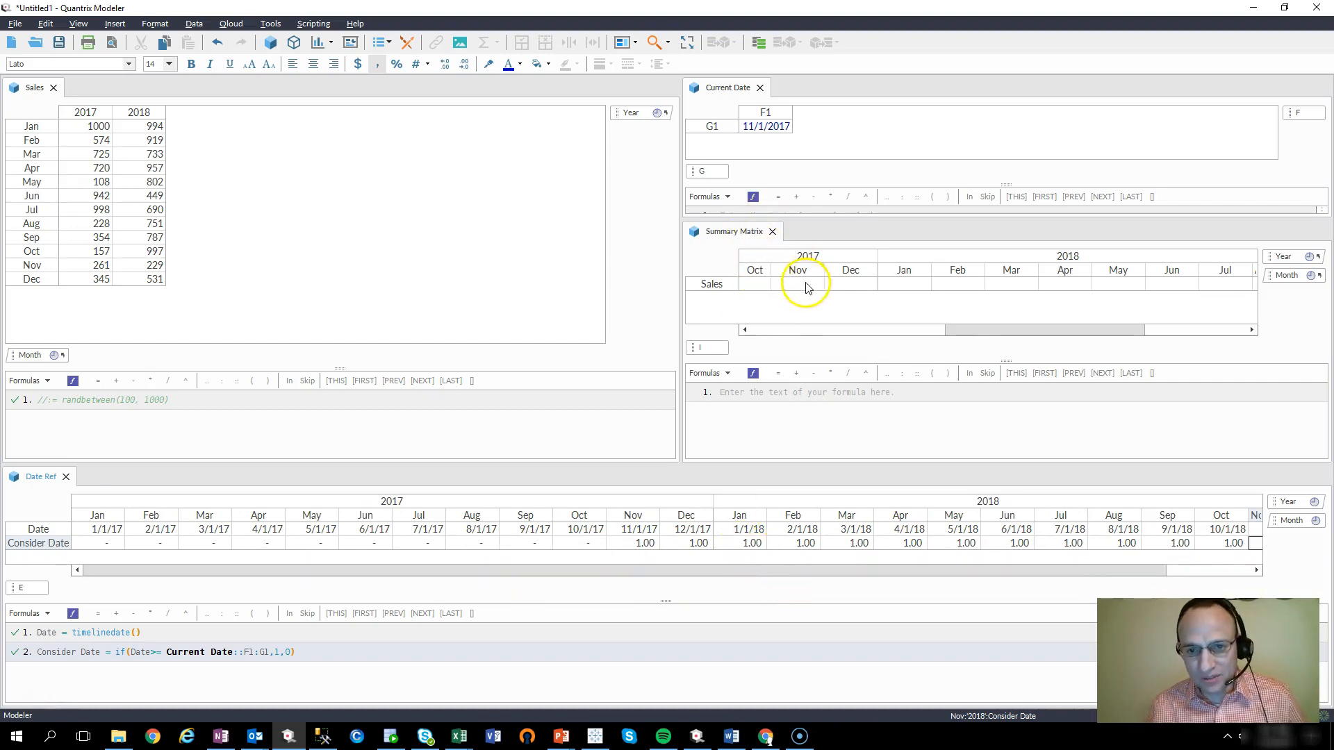
Compare the Summary Matrix timeline across 2017 and 2018 with the yearly columns of the Sales matrix and the current date.
{"action": "left_click_drag", "start_coordinate": [973, 327], "coordinate": [785, 313]}
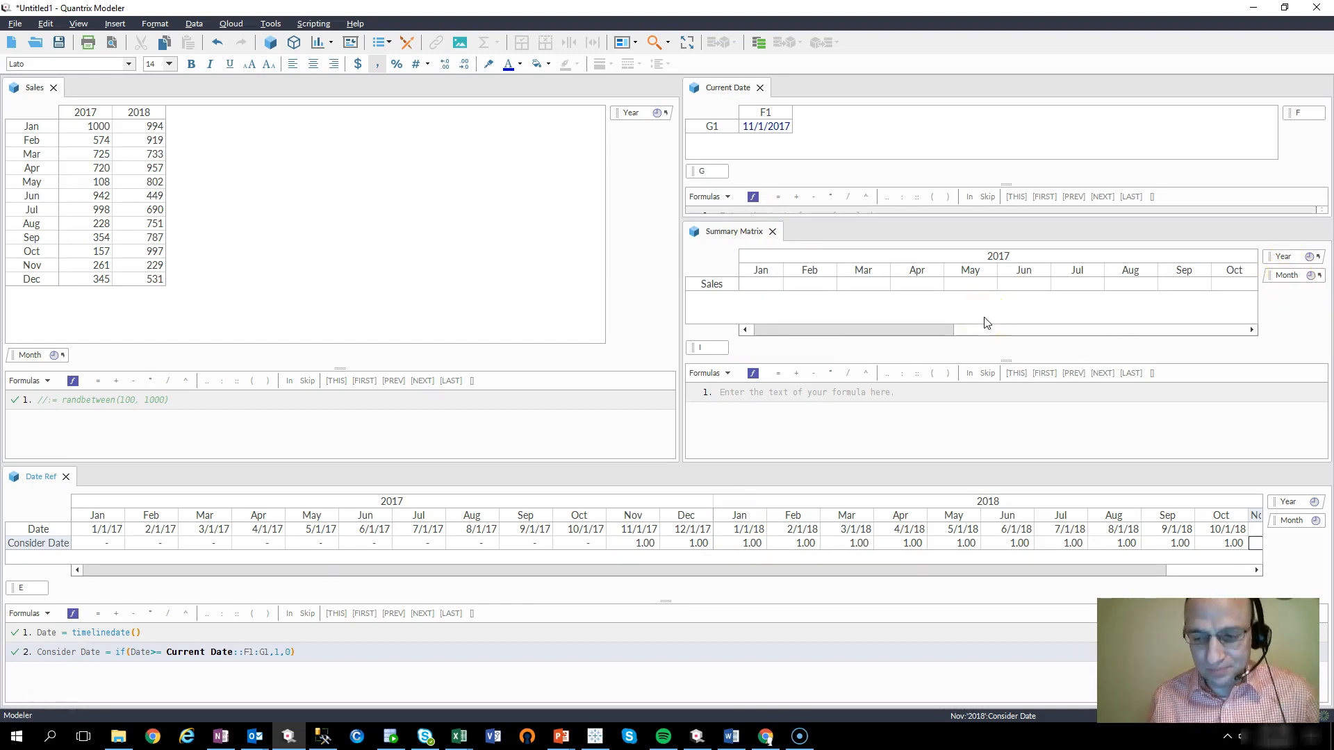
{"action": "left_click", "coordinate": [948, 327]}
{"action": "left_click_drag", "start_coordinate": [945, 338], "coordinate": [1087, 358]}
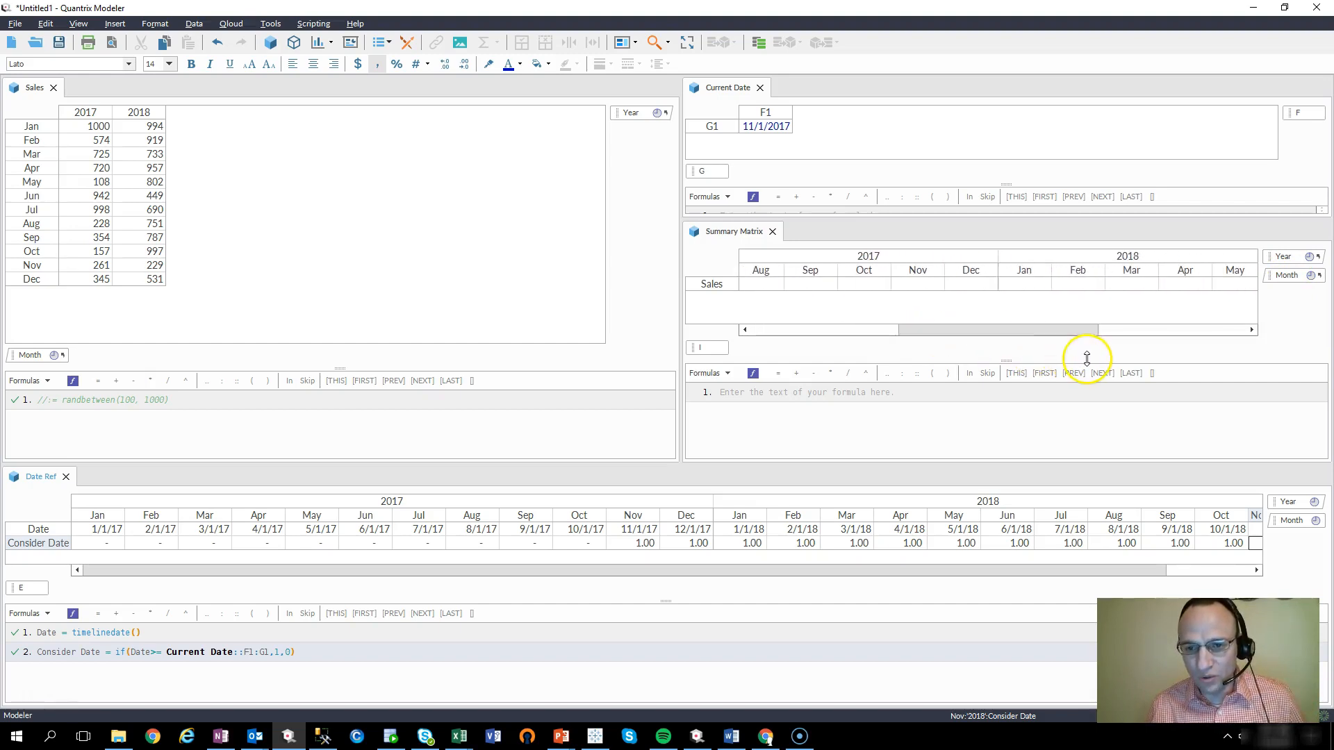
{"action": "left_click", "coordinate": [914, 281]}
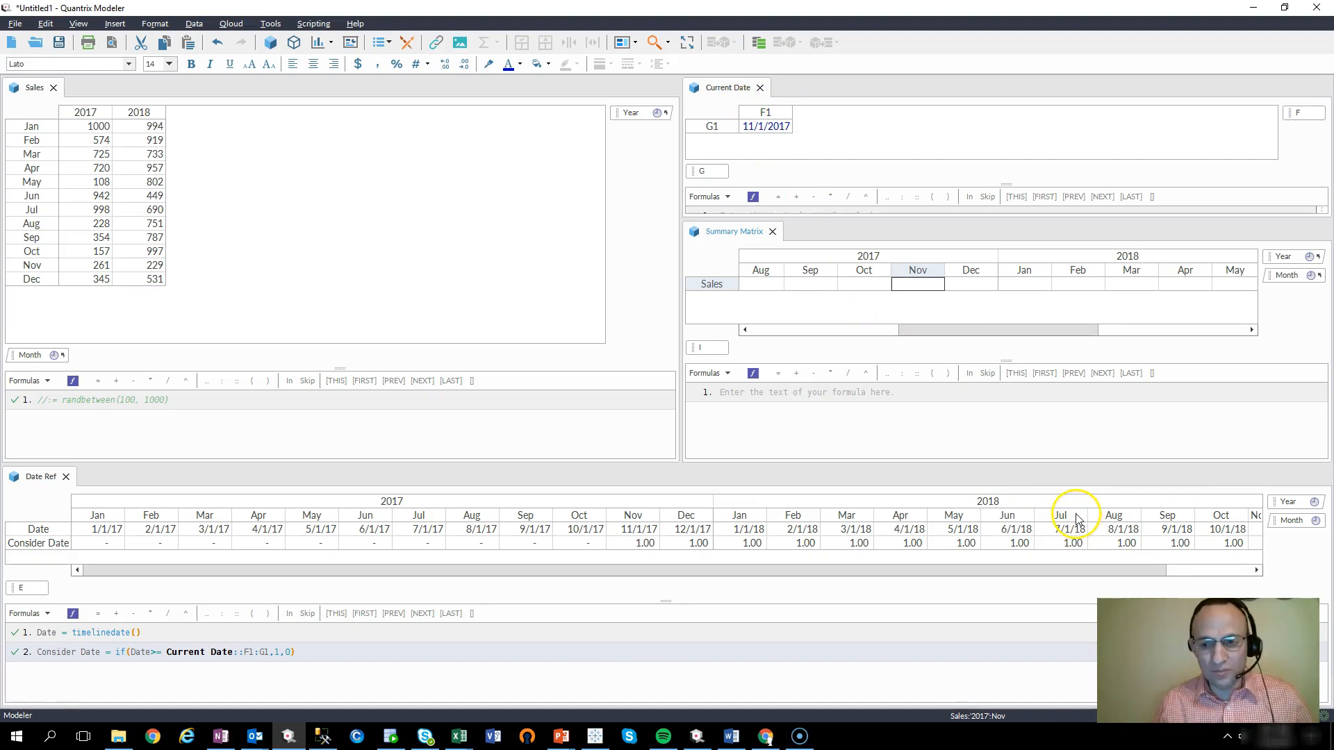
{"action": "left_click", "coordinate": [88, 113]}
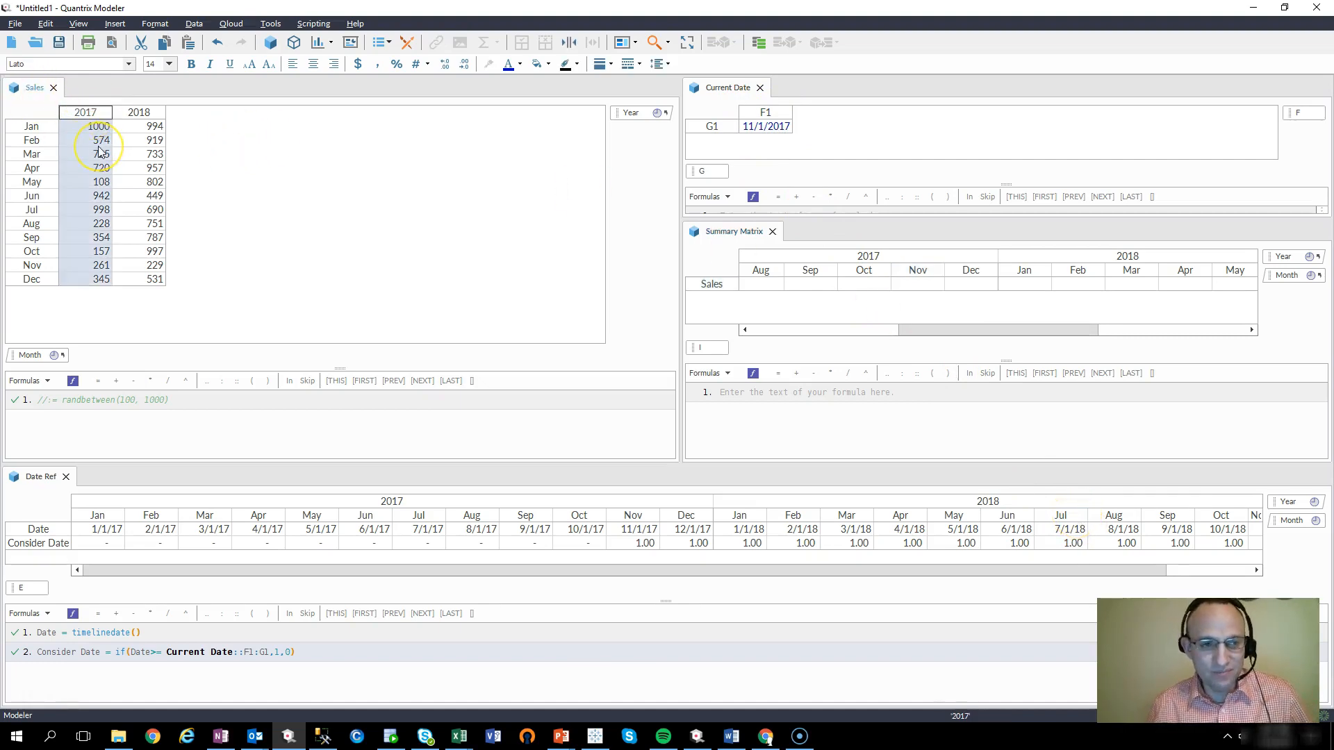
{"action": "left_click", "coordinate": [137, 115]}
{"action": "left_click", "coordinate": [87, 115]}
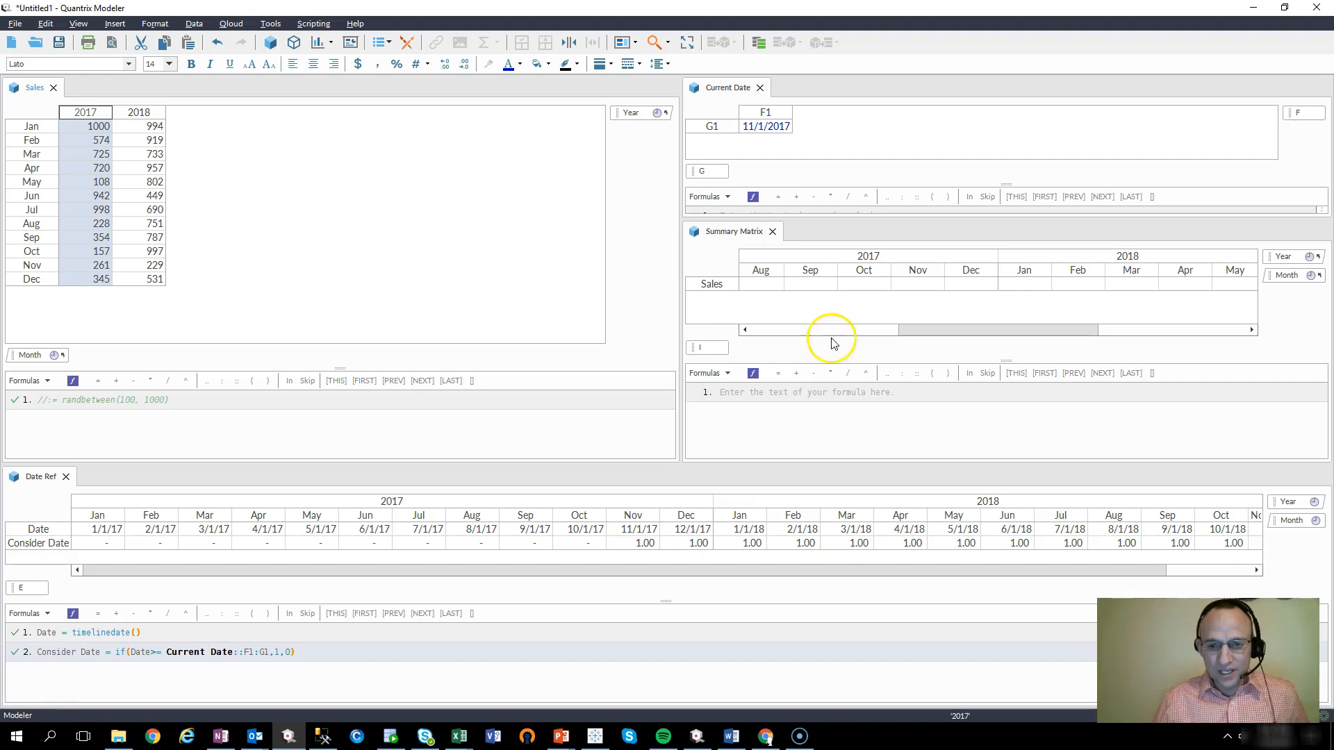
{"action": "left_click_drag", "start_coordinate": [907, 338], "coordinate": [759, 337]}
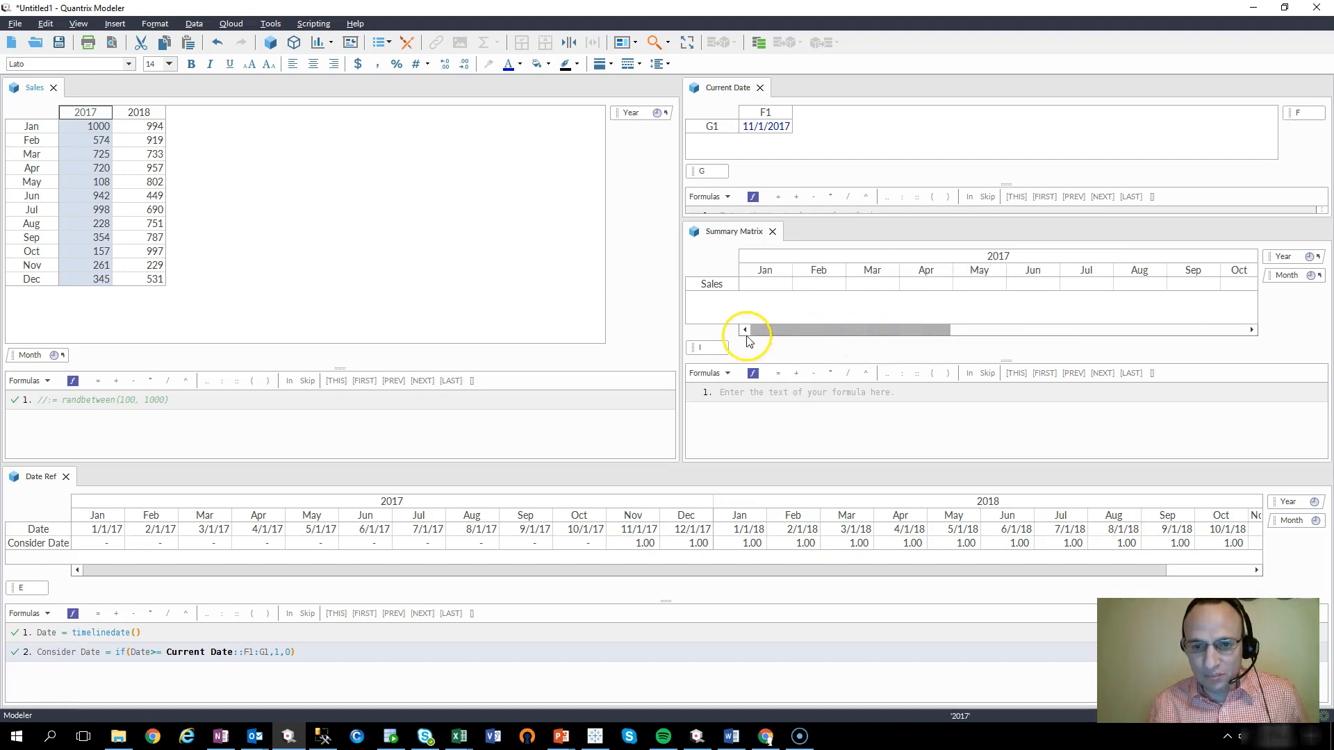
{"action": "left_click", "coordinate": [772, 129]}
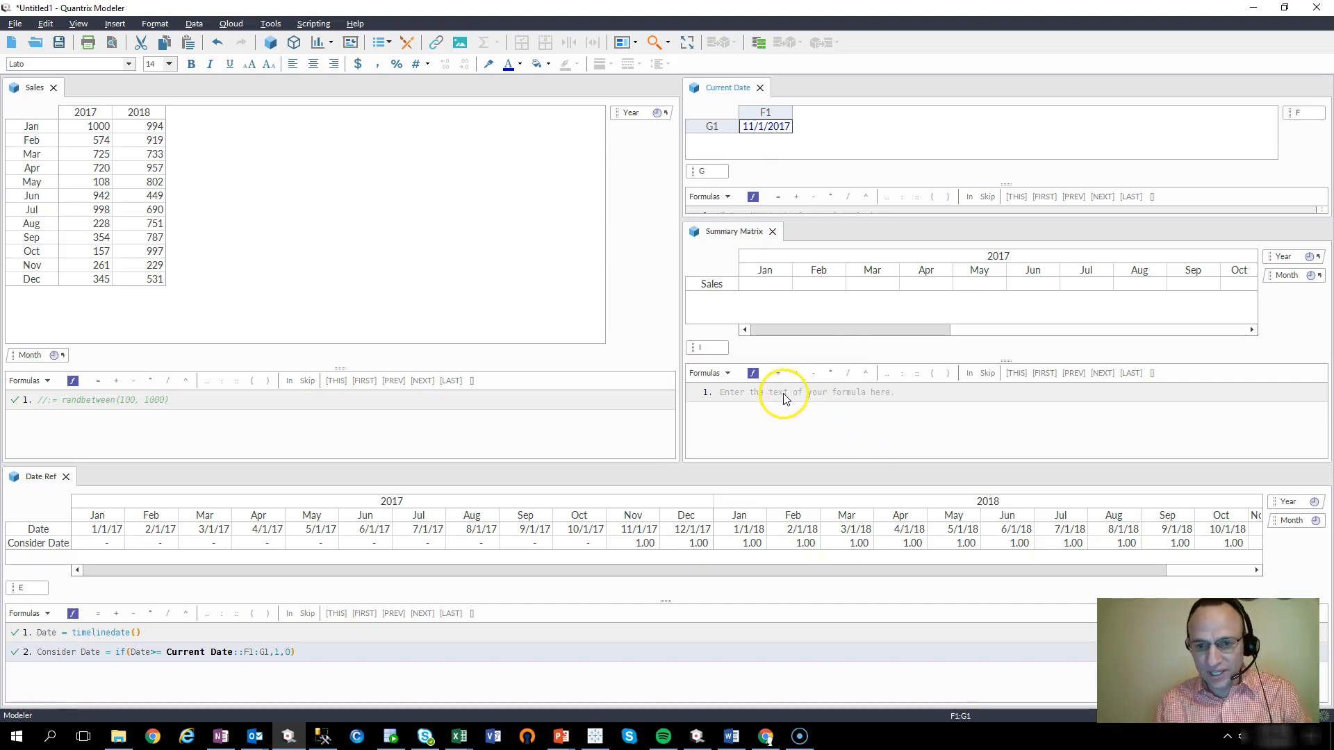
Add the Summary Matrix formula Sales = if(Date Ref::Consider Date = 1, Sales::, "") and check its Nov 2017 value.
{"action": "left_click", "coordinate": [722, 286]}
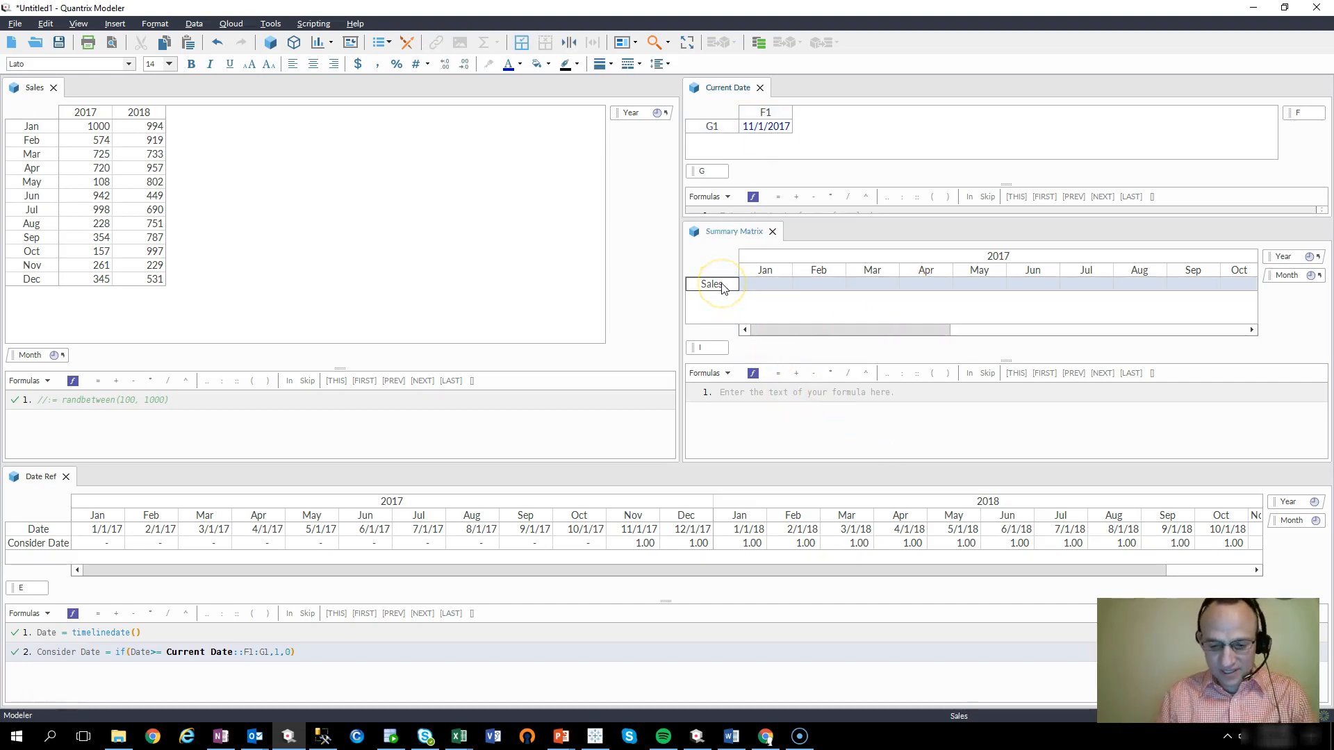
{"action": "type", "text": "= "}
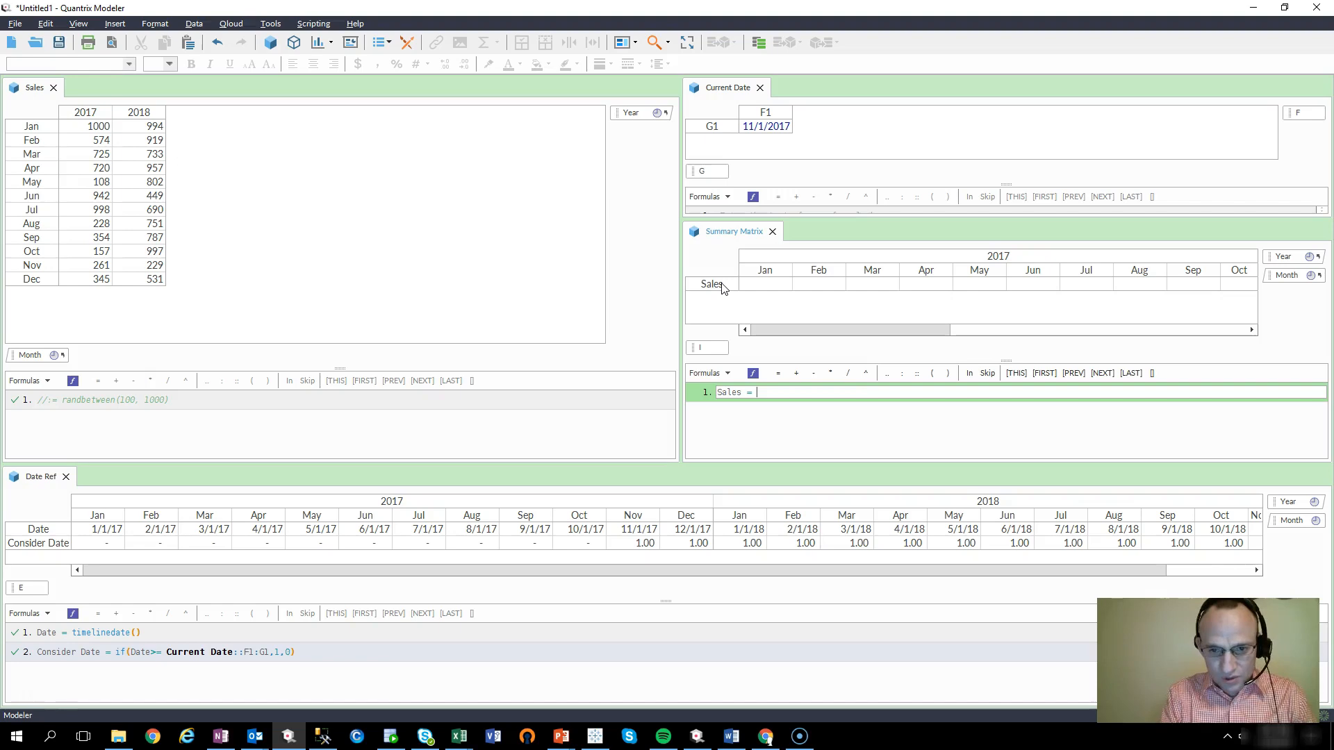
{"action": "type", "text": "if("}
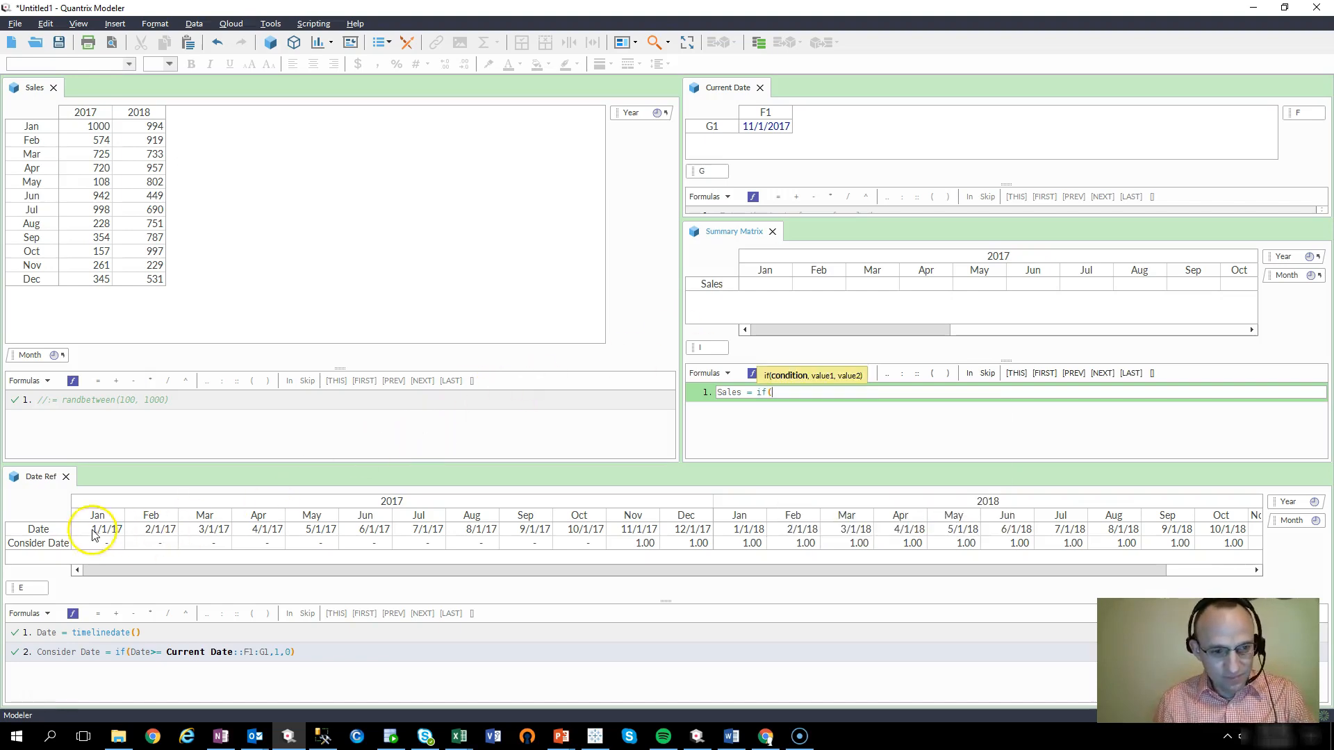
{"action": "left_click", "coordinate": [54, 547]}
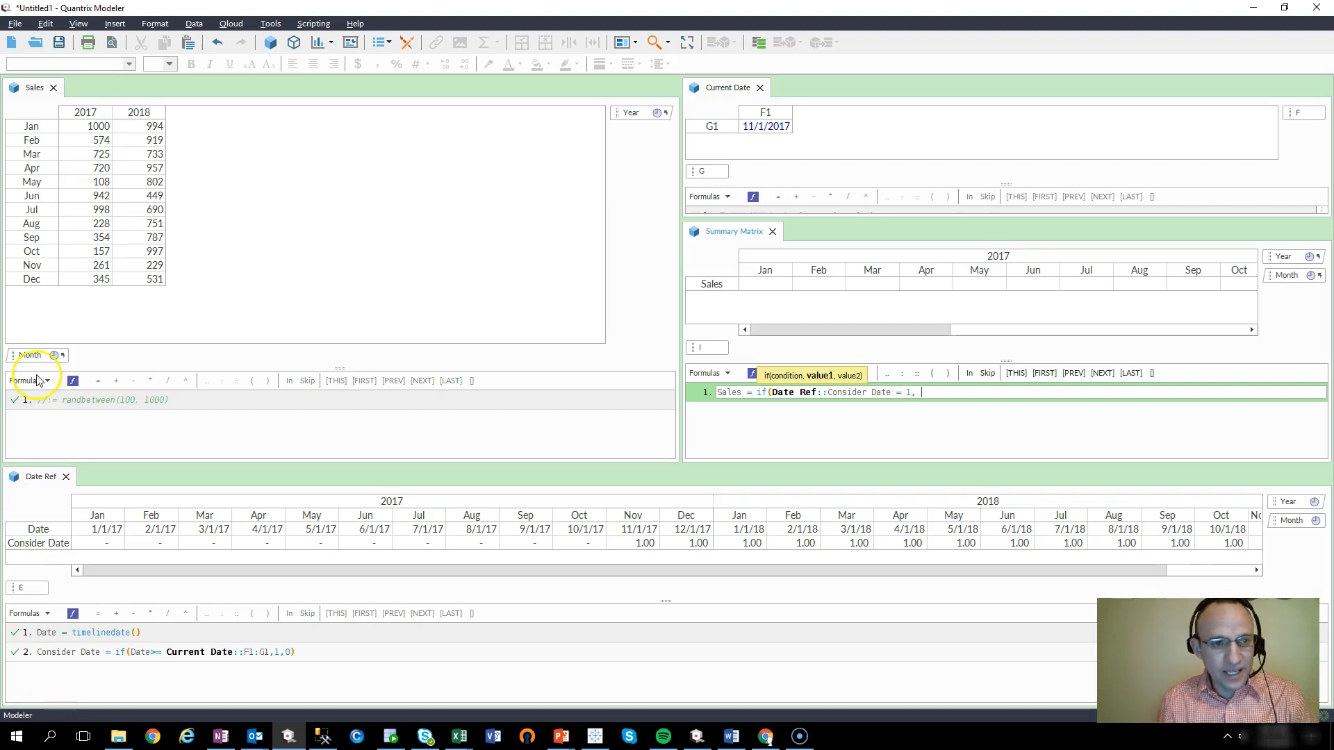
{"action": "type", "text": "= 1, sal"}
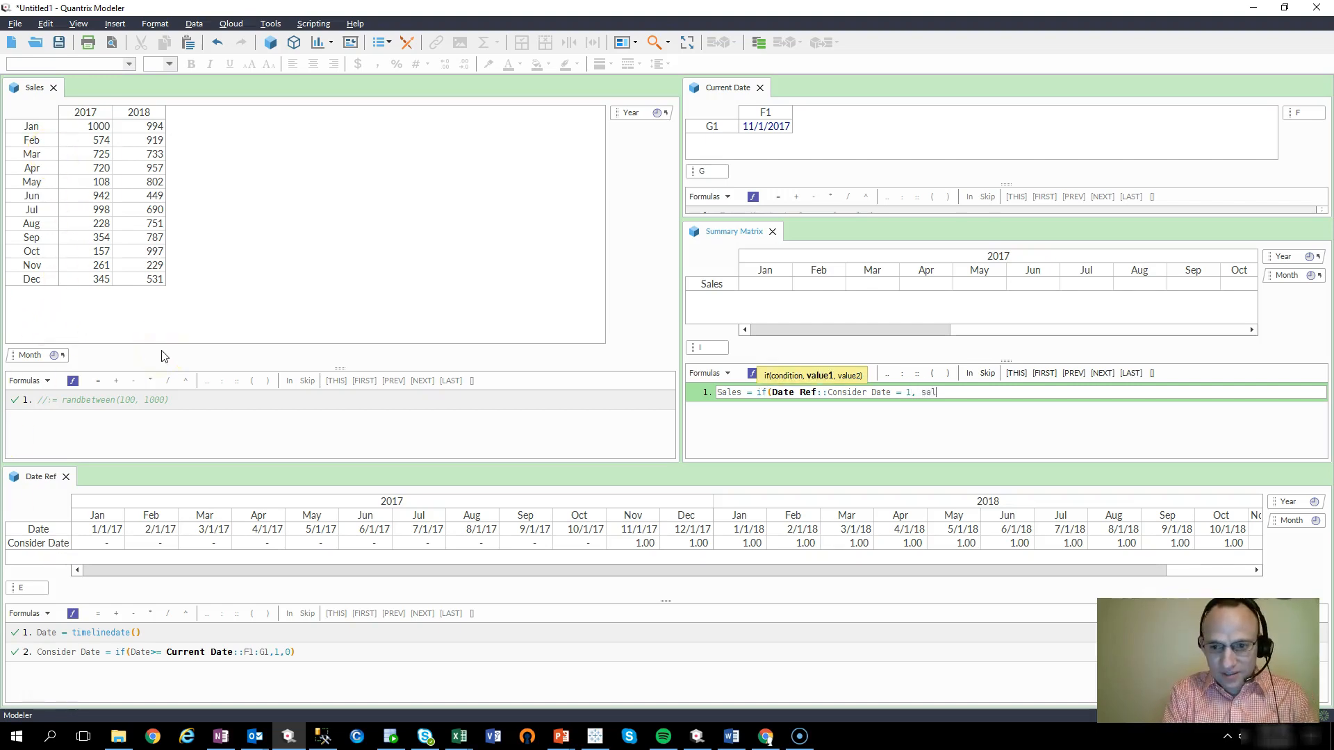
{"action": "type", "text": "es::, \"\")"}
{"action": "key", "text": "Return"}
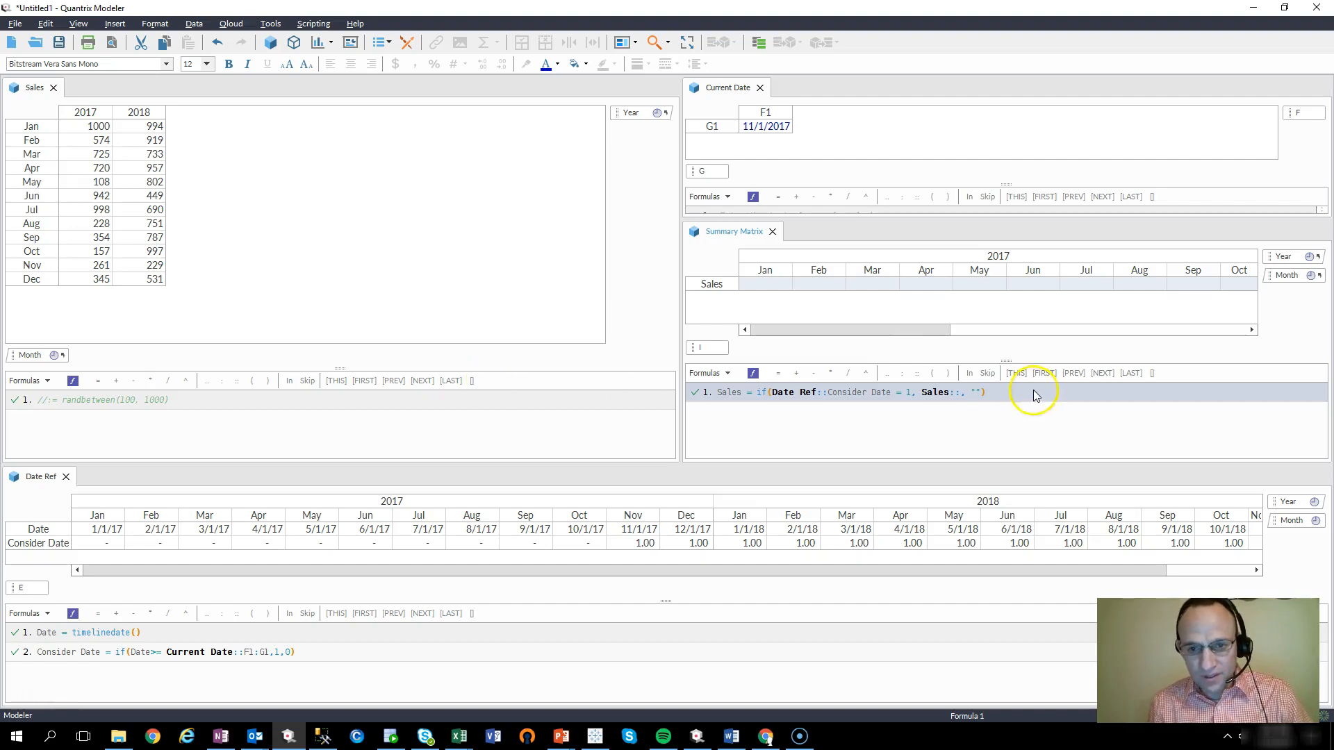
{"action": "left_click_drag", "start_coordinate": [909, 330], "coordinate": [1048, 357]}
{"action": "left_click", "coordinate": [921, 283]}
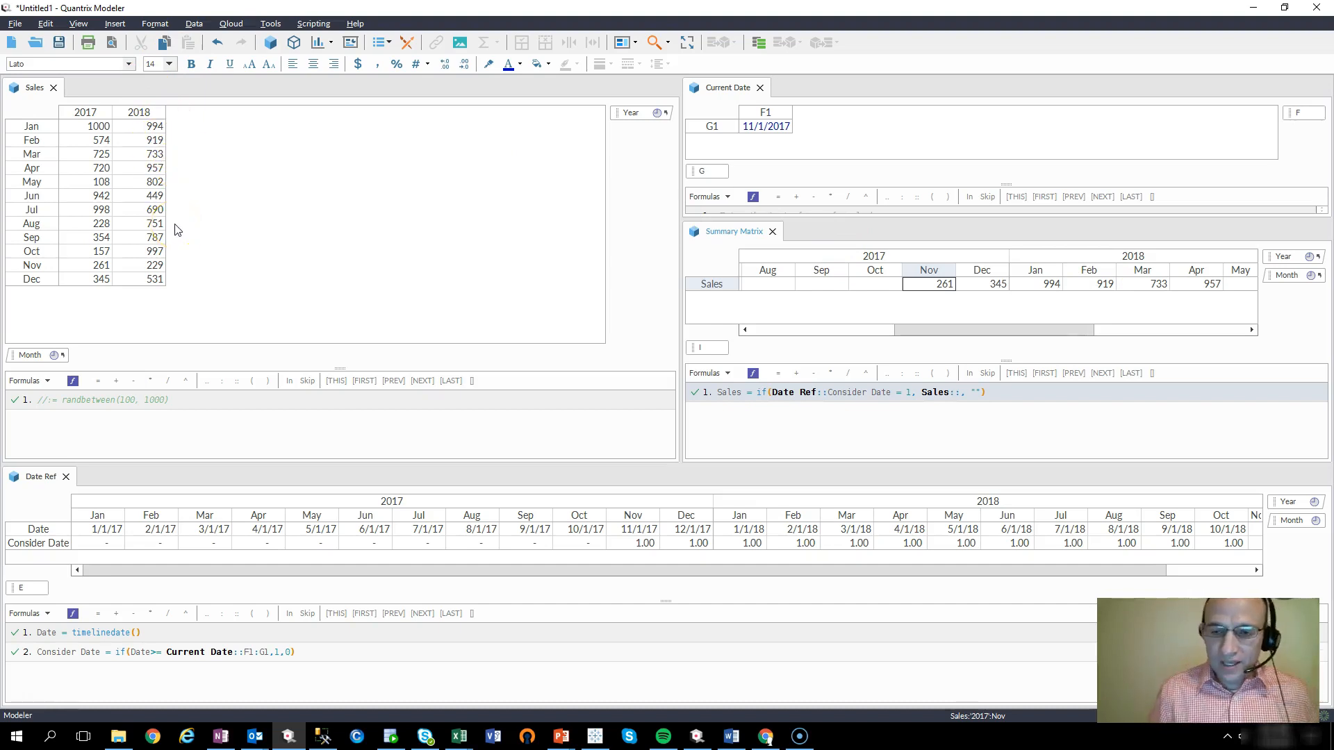
Set the date in the Current Date matrix to 12/1/2017 and check Nov and Dec 2017 sales in the Summary Matrix.
{"action": "left_click", "coordinate": [779, 130]}
{"action": "type", "text": "12/"}
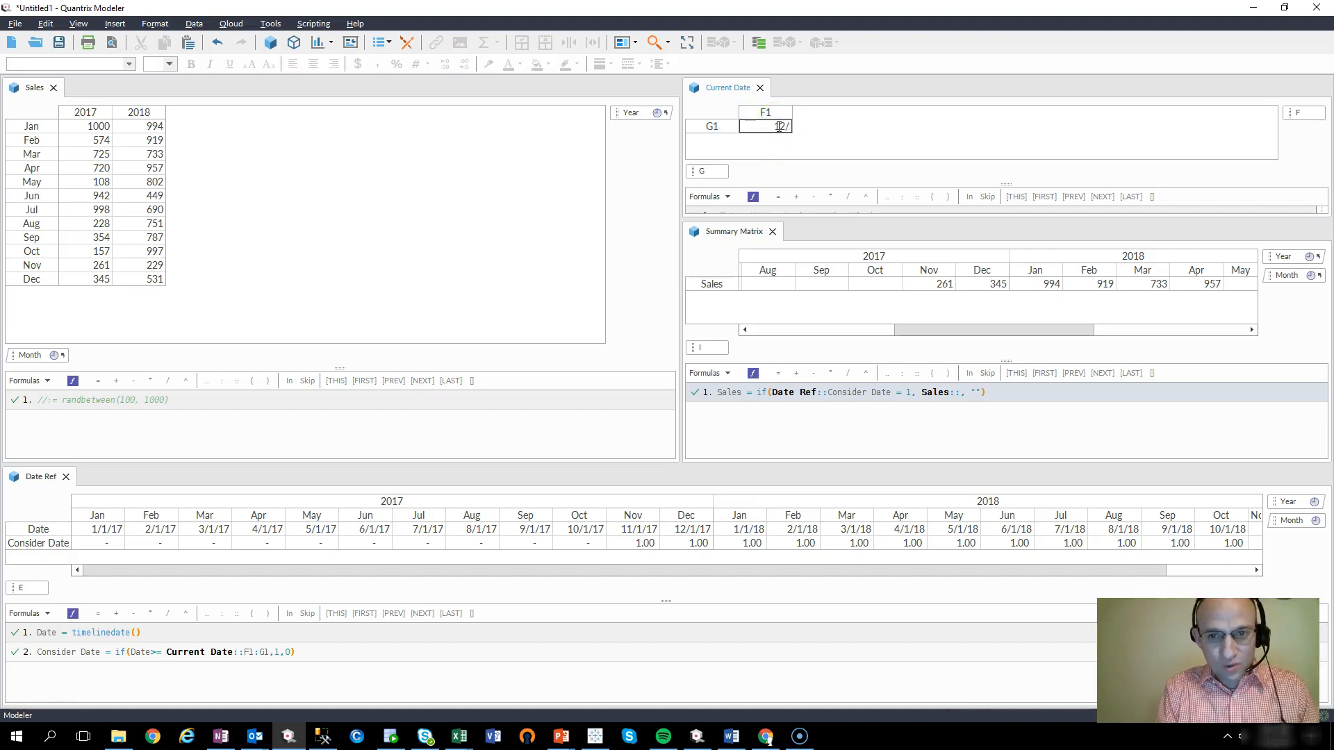
{"action": "type", "text": "1/2017"}
{"action": "key", "text": "Return"}
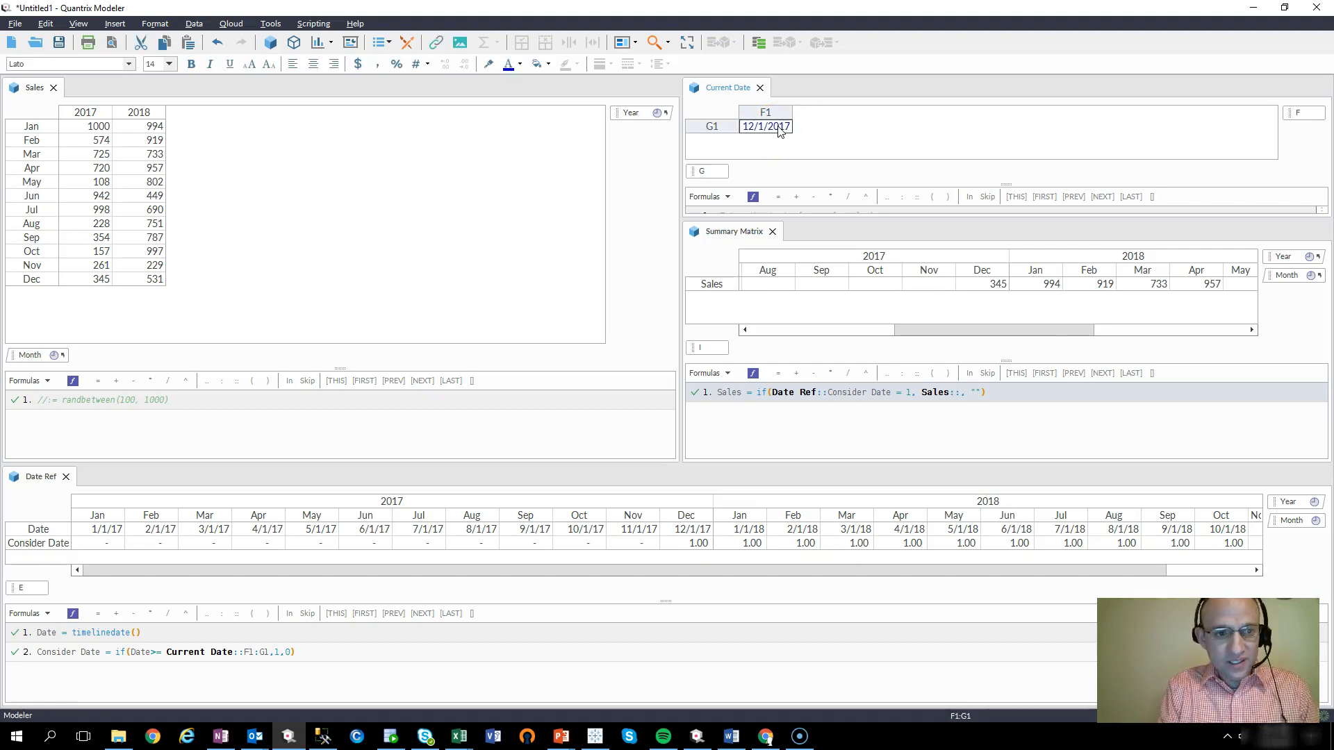
{"action": "left_click", "coordinate": [931, 285]}
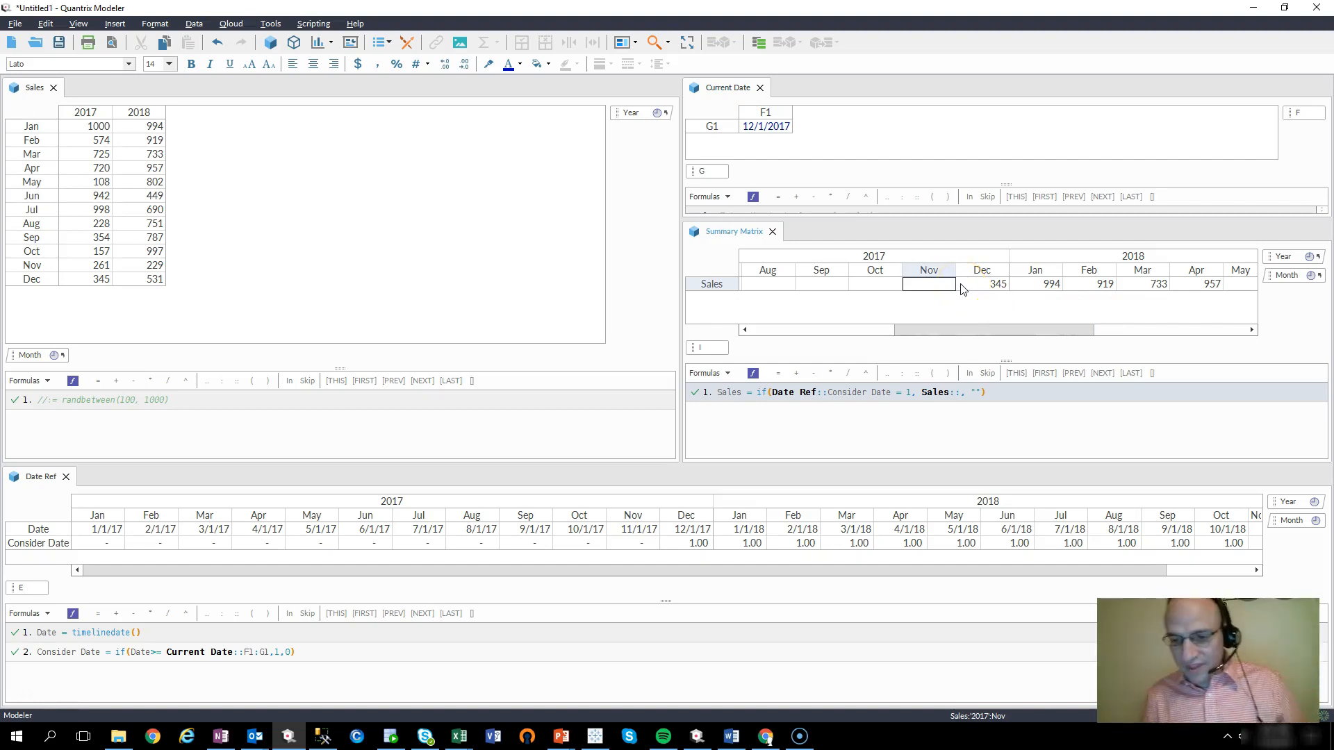
{"action": "left_click", "coordinate": [199, 541]}
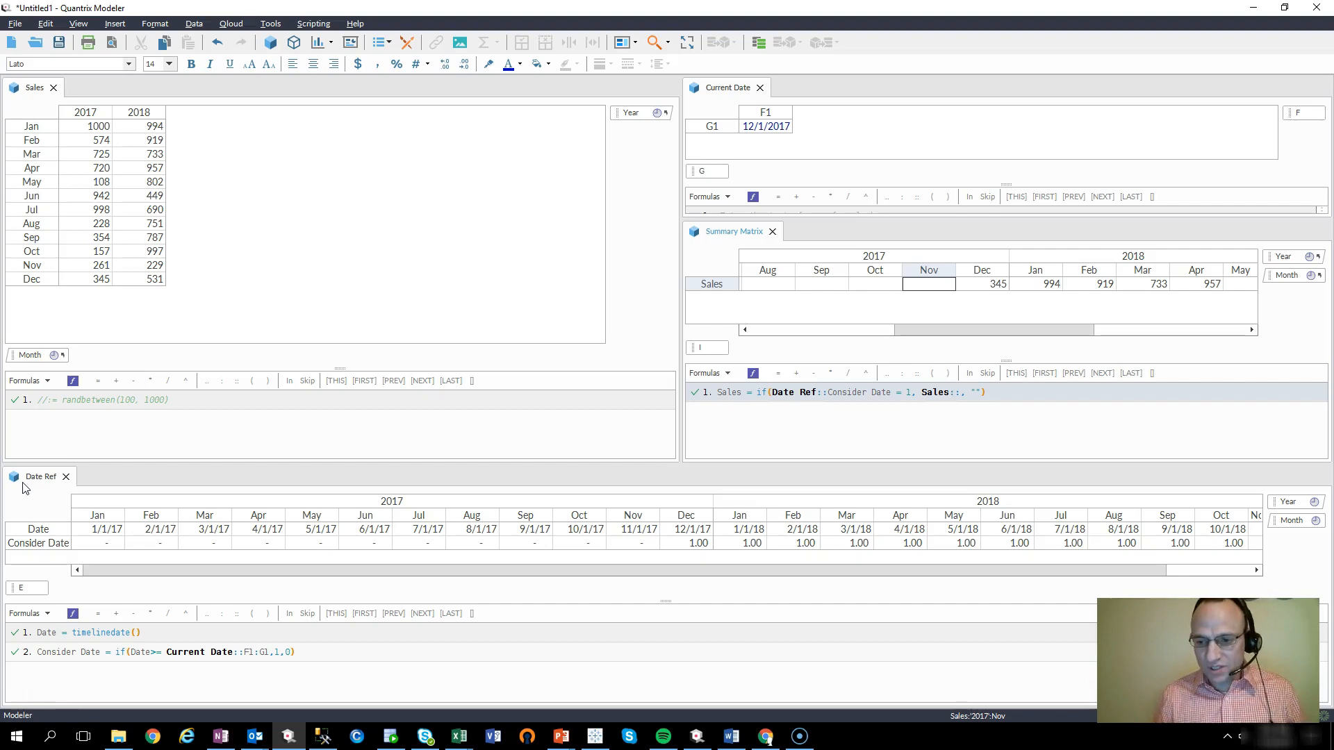
{"action": "left_click", "coordinate": [986, 284]}
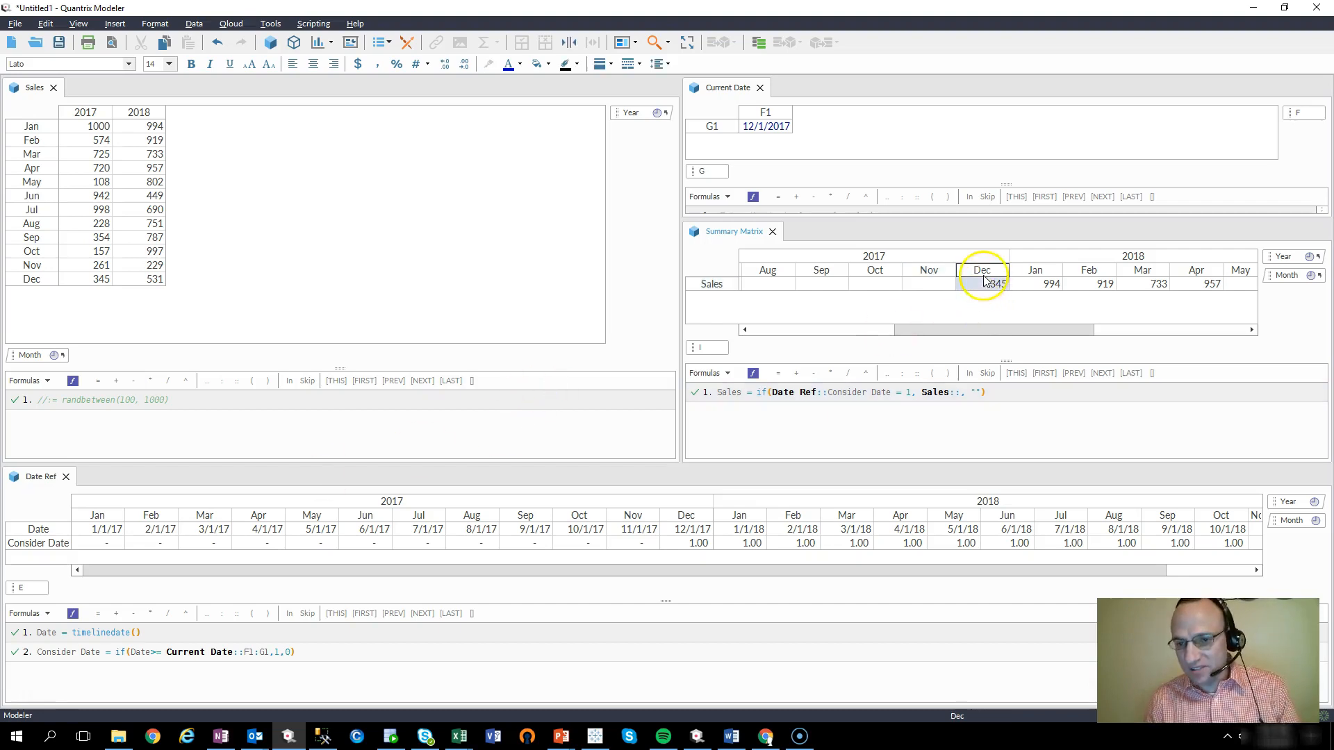
Insert a Sum summary for the Month category of the Summary Matrix.
{"action": "left_click_drag", "start_coordinate": [1003, 327], "coordinate": [978, 351]}
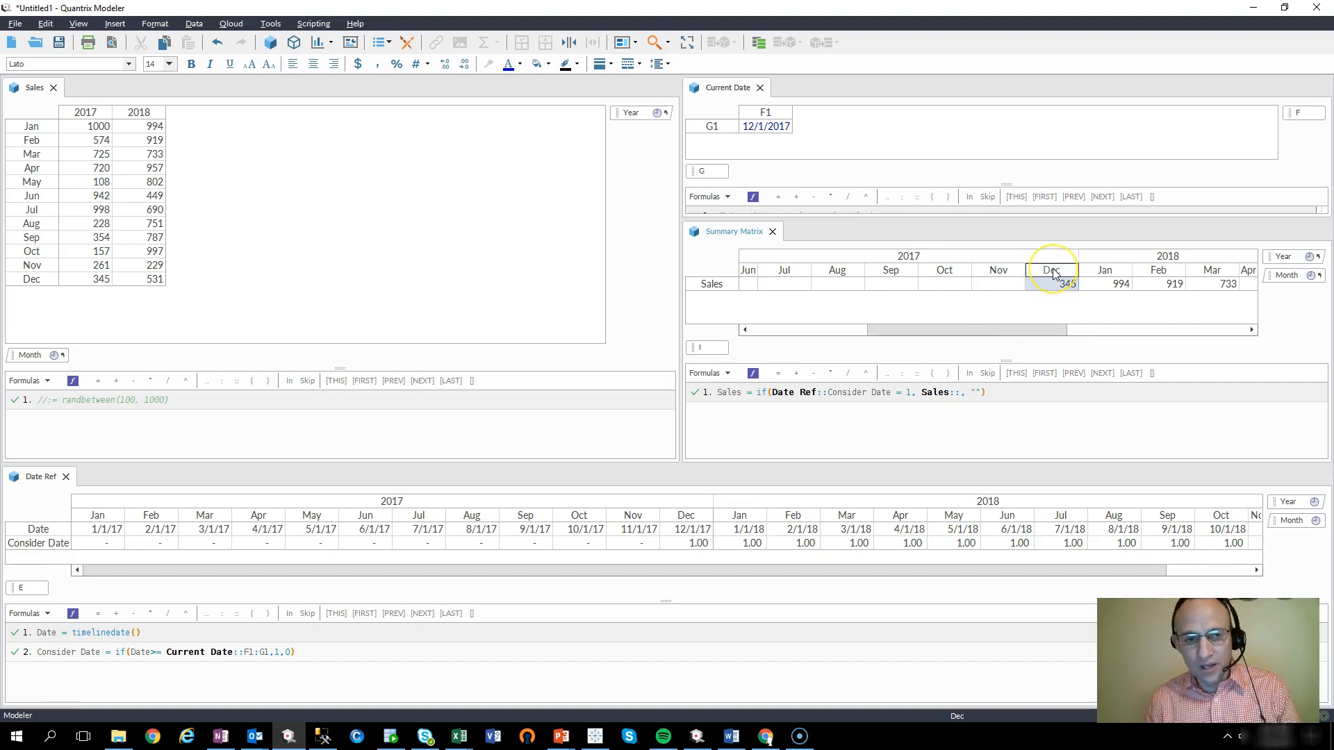
{"action": "right_click", "coordinate": [1287, 276]}
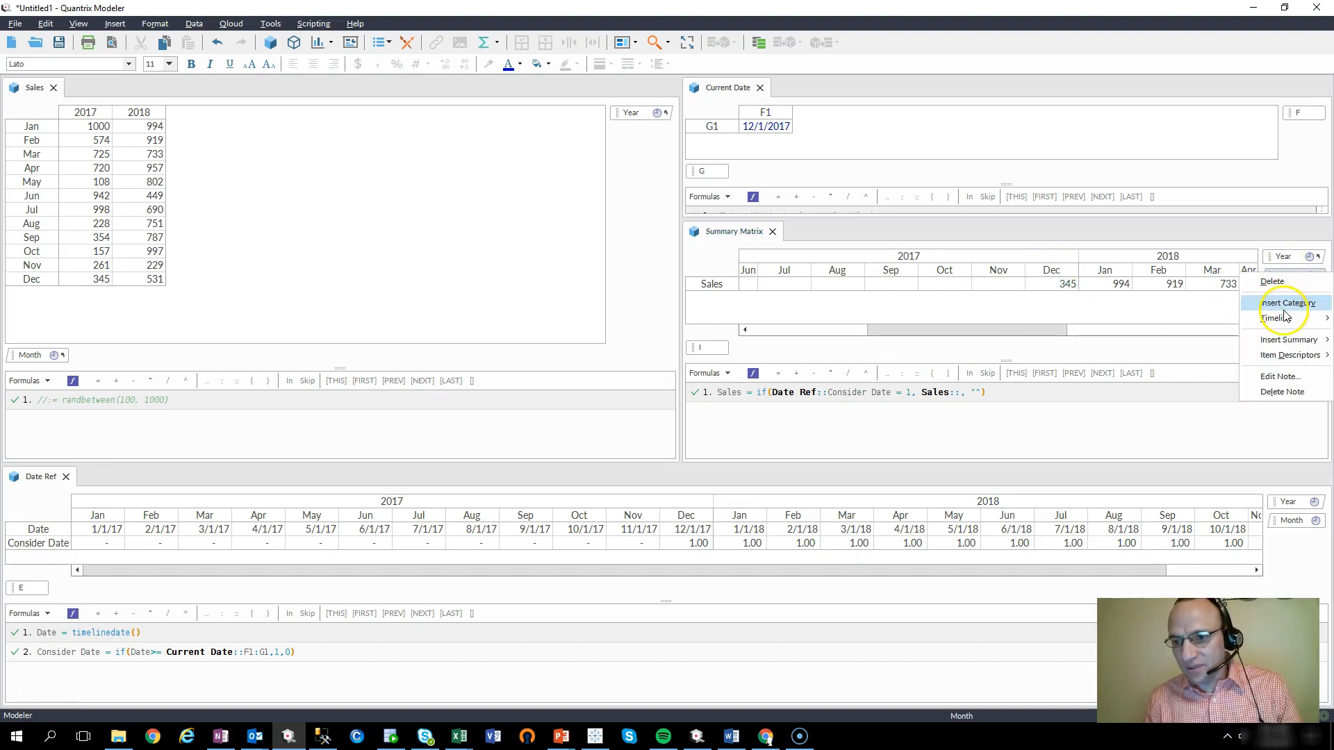
{"action": "mouse_move", "coordinate": [1285, 340]}
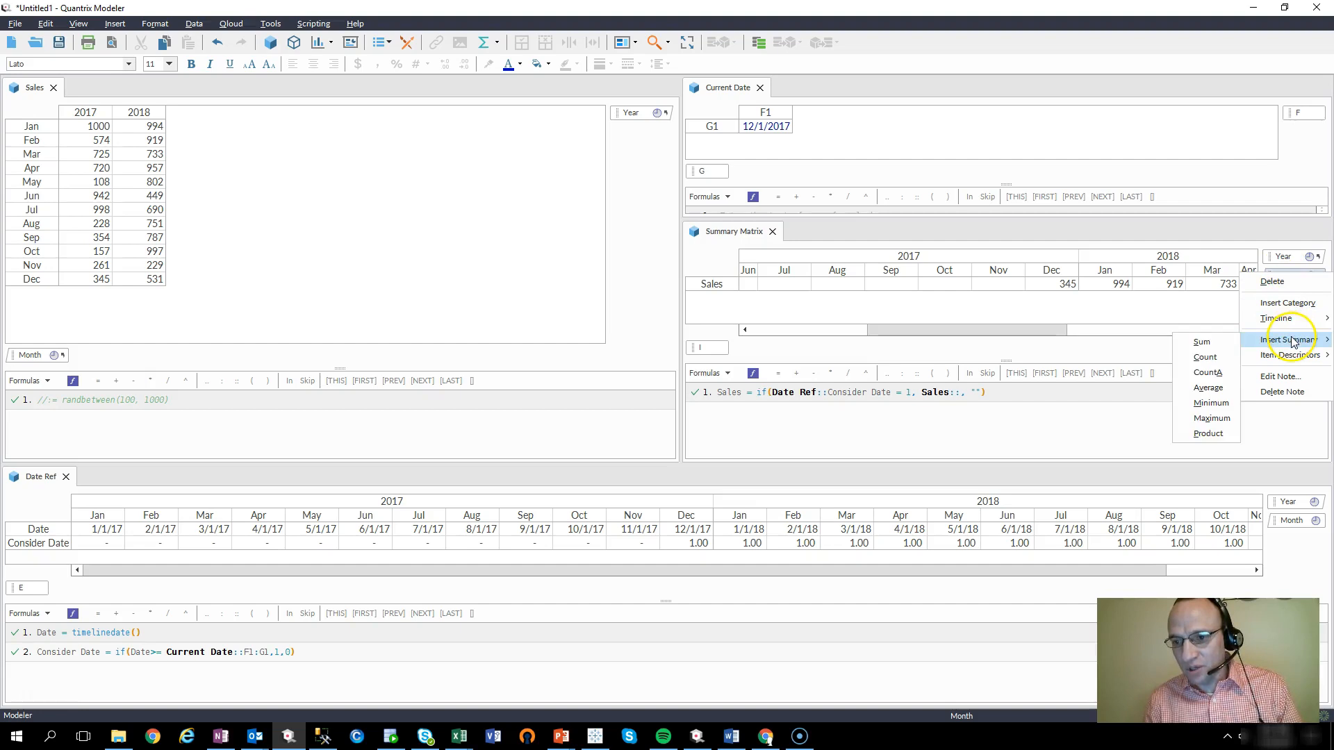
{"action": "left_click", "coordinate": [1196, 341]}
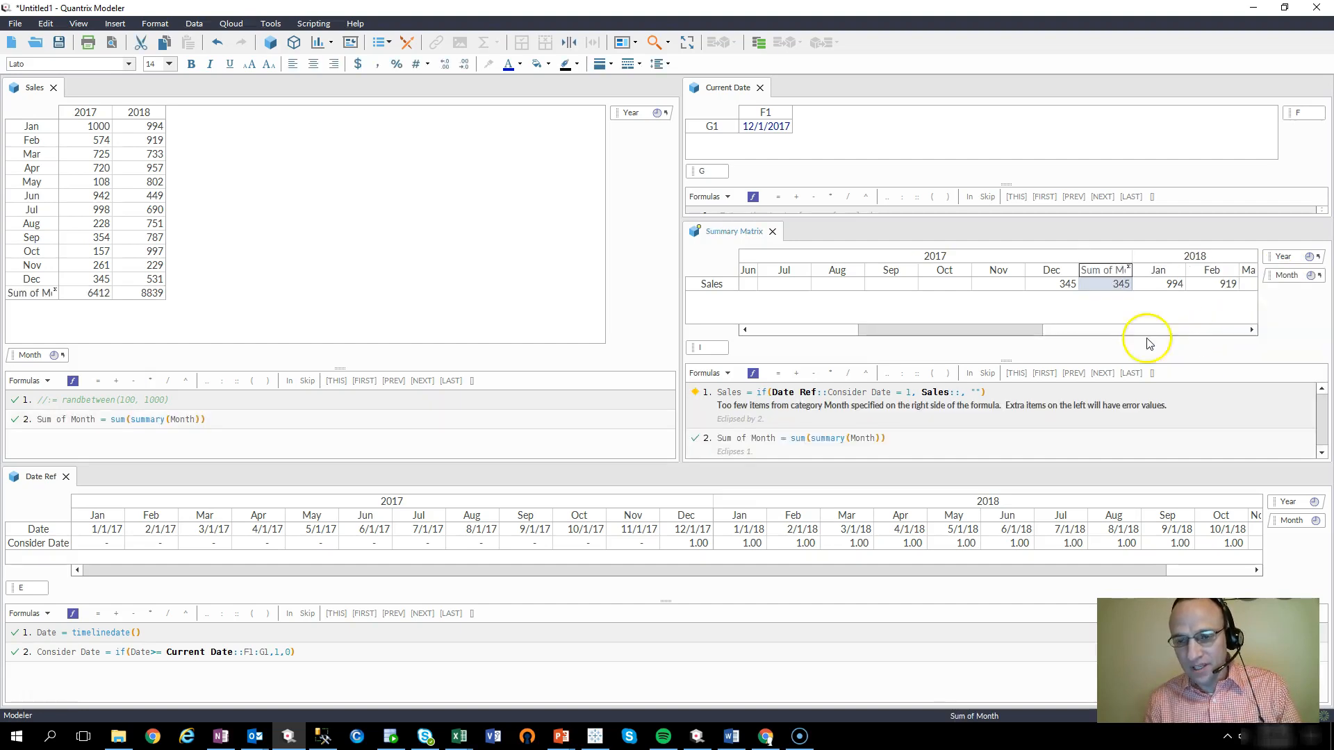
Check the Dec 2017 sales in the Summary Matrix and set the date in the Current Date matrix to 11/1/2017.
{"action": "left_click_drag", "start_coordinate": [1028, 331], "coordinate": [1049, 332]}
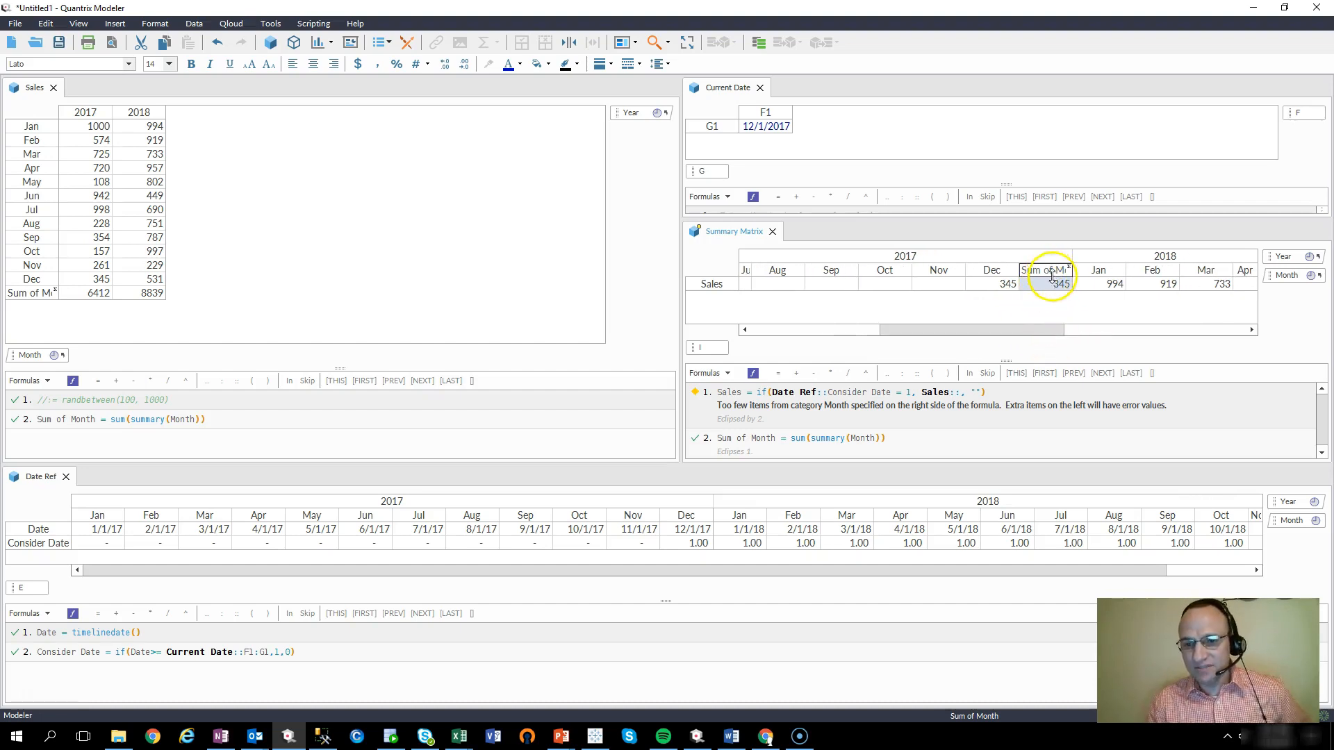
{"action": "left_click", "coordinate": [1007, 285]}
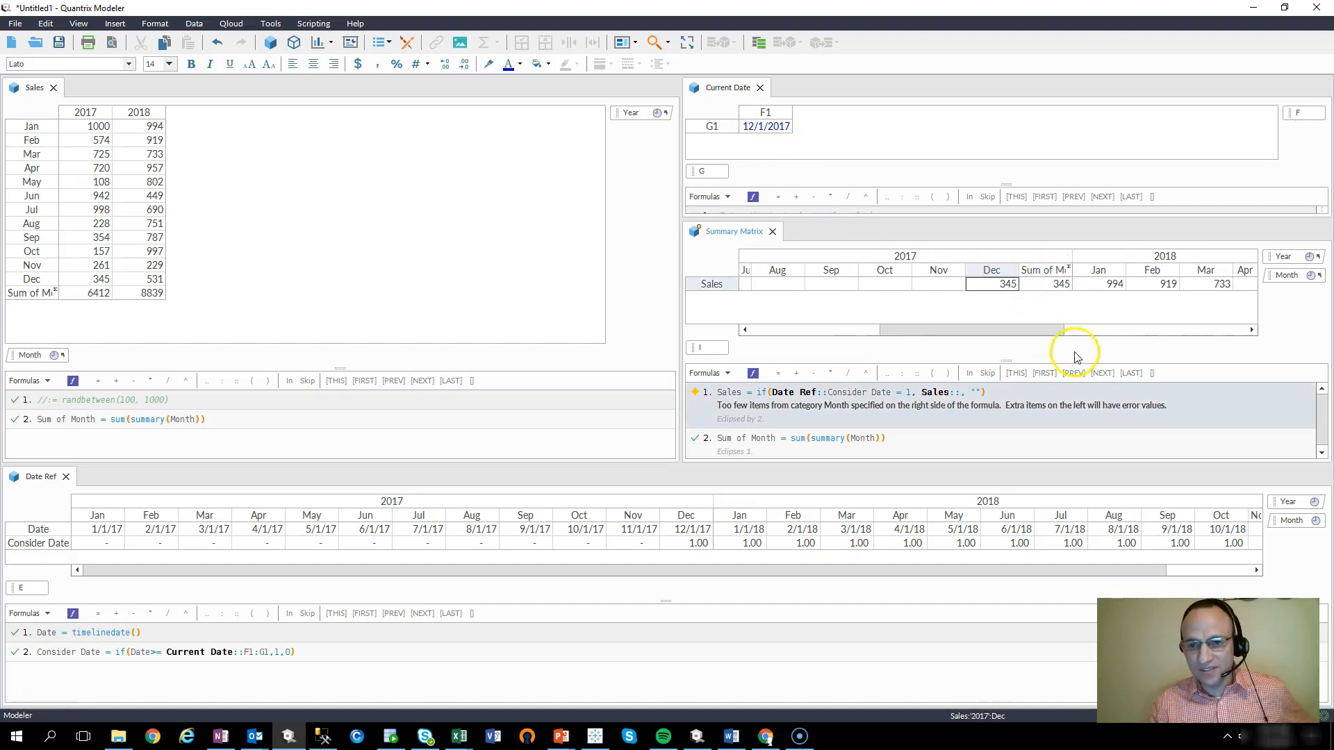
{"action": "left_click", "coordinate": [761, 129]}
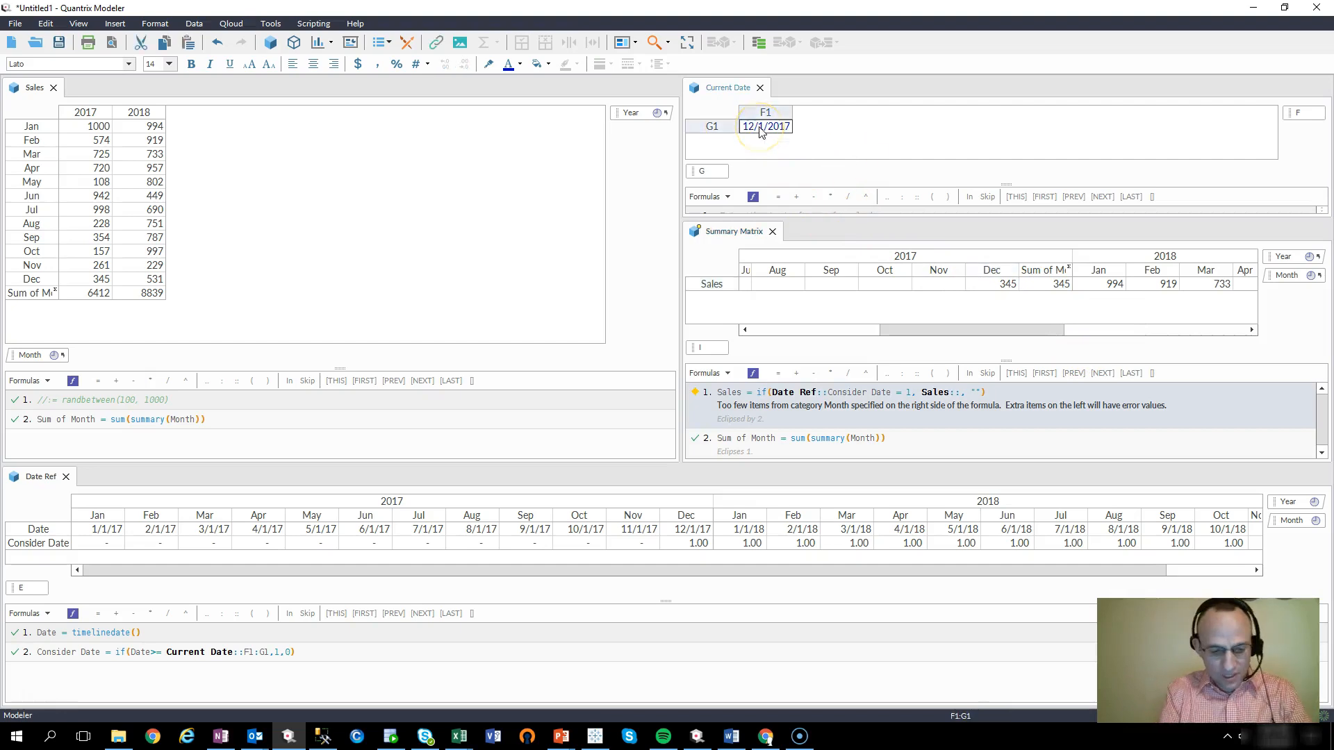
{"action": "type", "text": "11"}
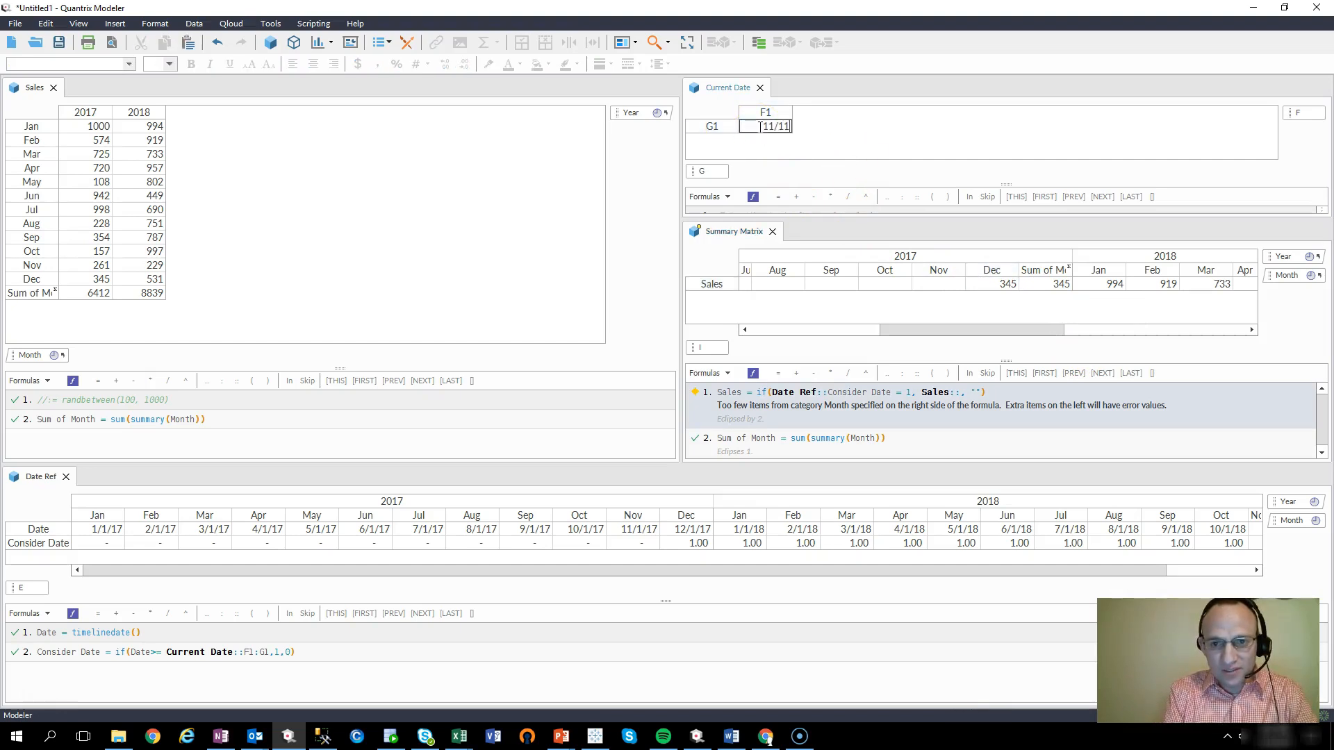
{"action": "type", "text": "/1"}
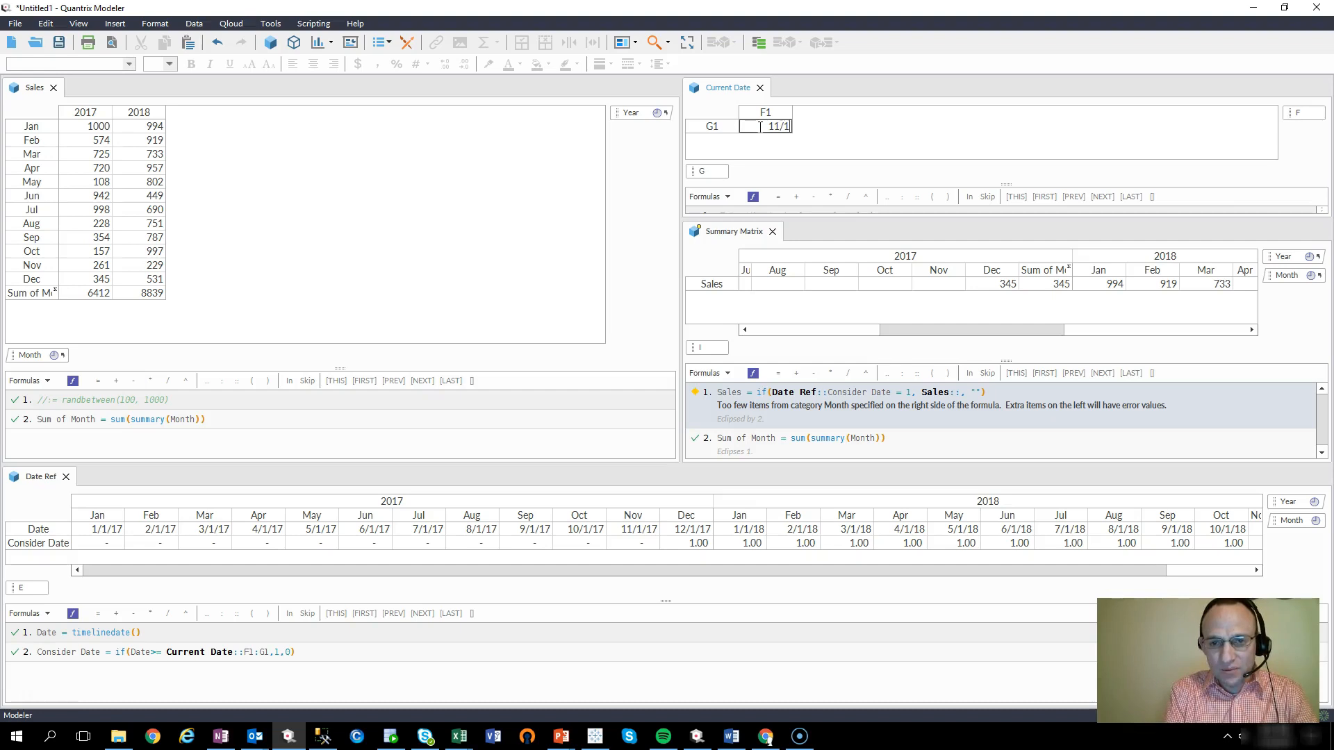
{"action": "key", "text": "Return"}
Show the Sum of the Nov and Dec 2017 sales in the Summary Matrix and compare it with the Sum of Month cell.
{"action": "left_click_drag", "start_coordinate": [991, 285], "coordinate": [946, 282]}
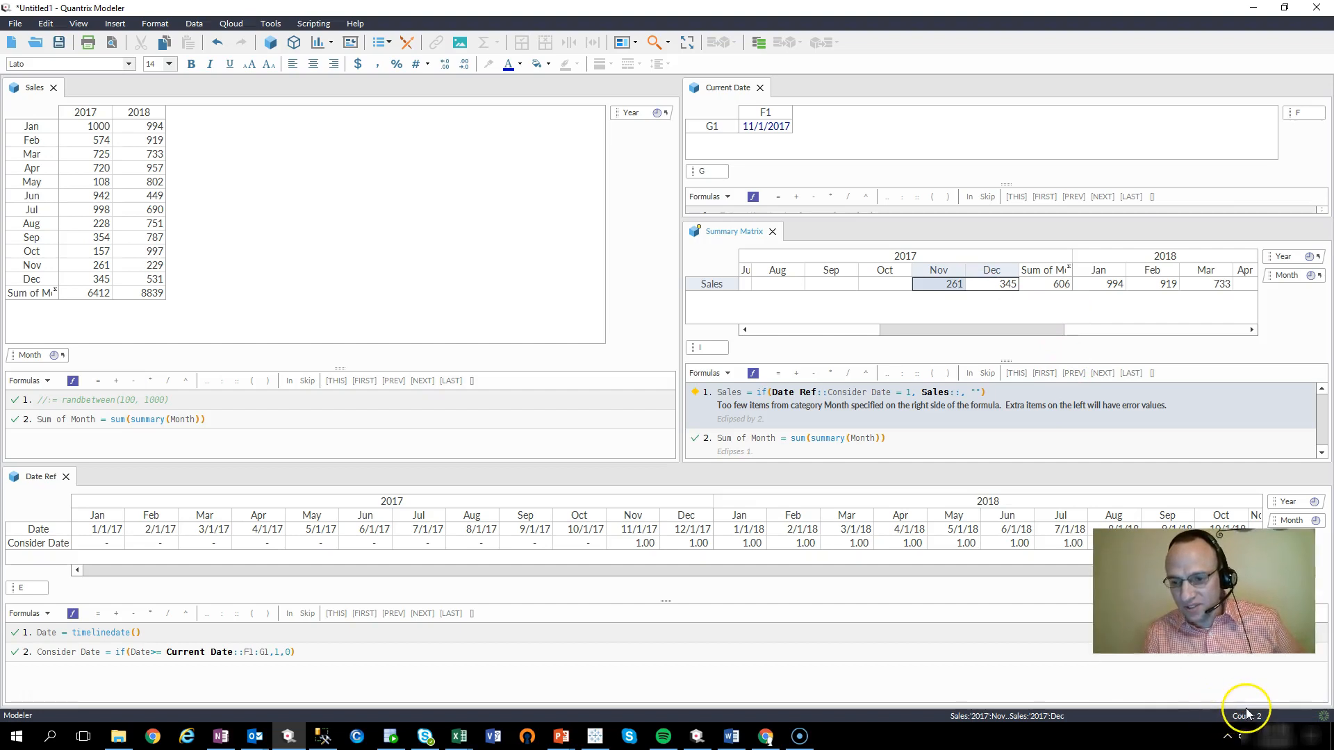
{"action": "left_click", "coordinate": [1246, 716]}
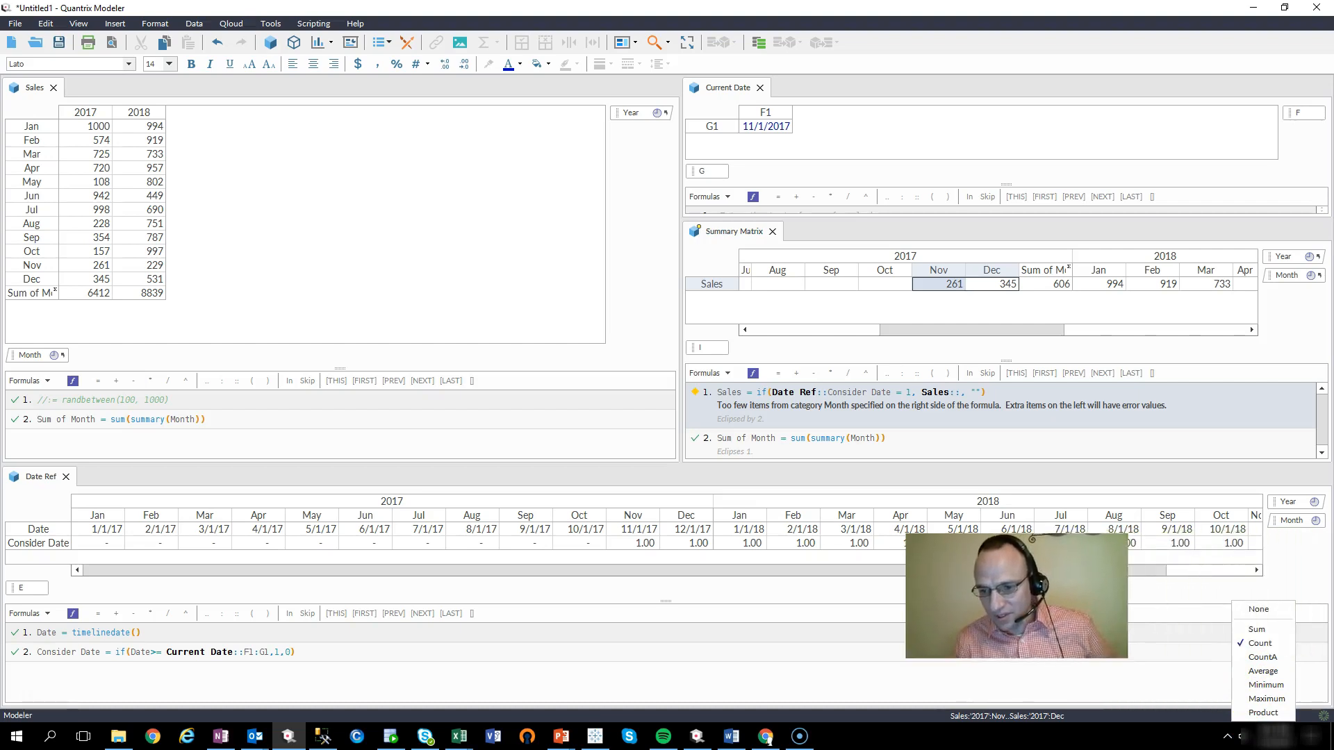
{"action": "left_click", "coordinate": [1250, 634]}
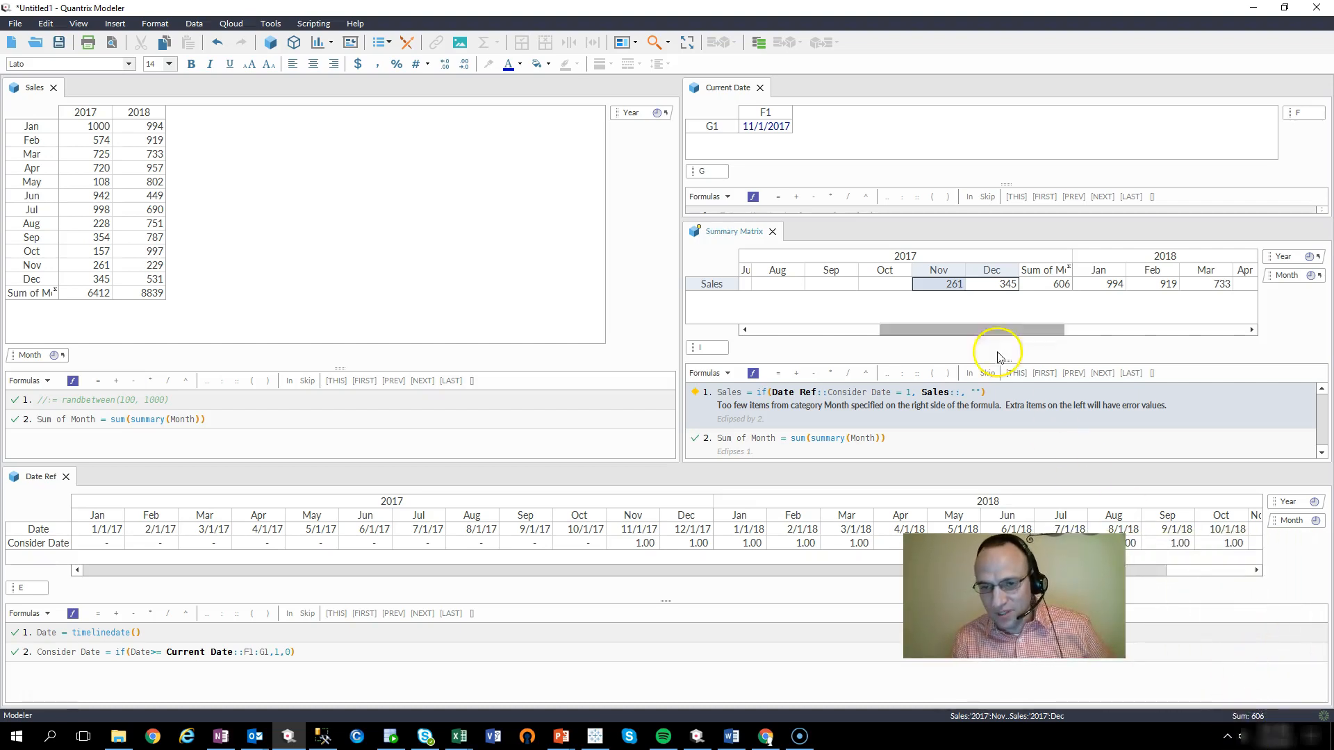
{"action": "left_click", "coordinate": [1038, 286]}
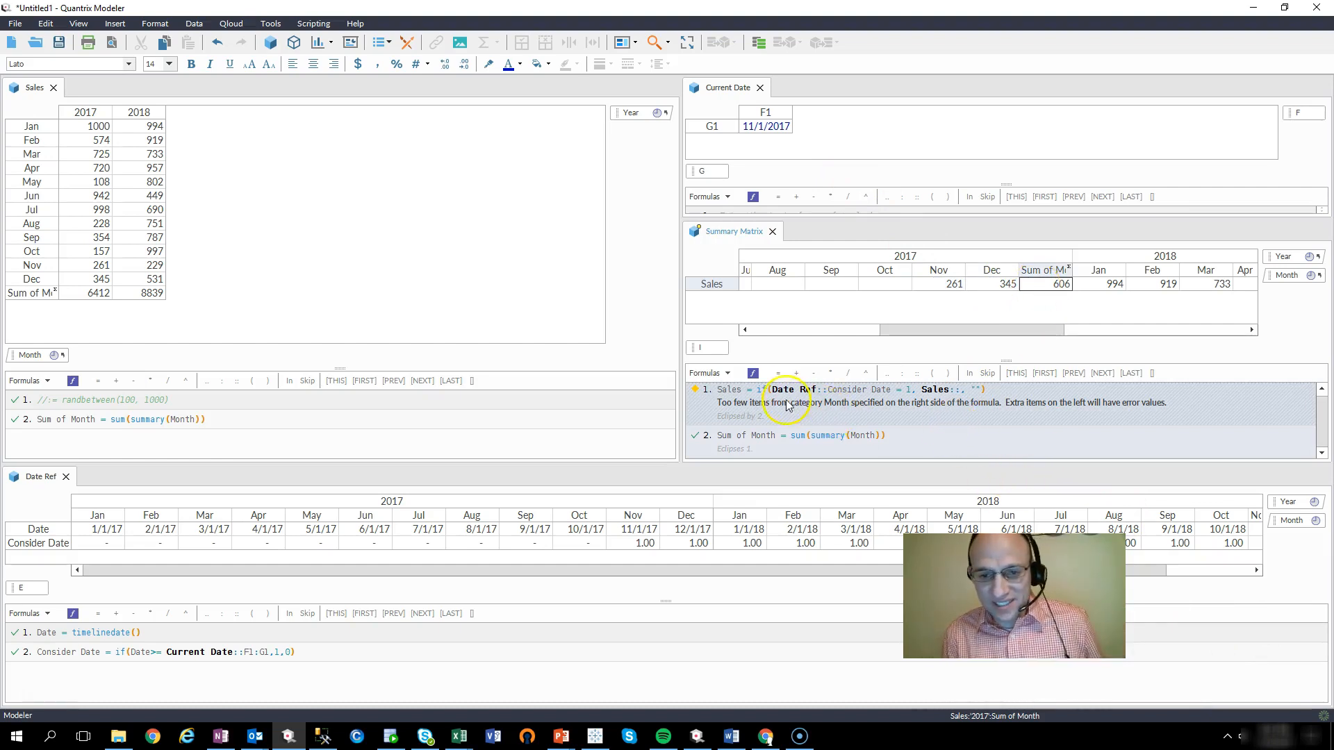
Review the warning on the Summary Matrix Sales formula and insert a Sum summary for the Month category of the Date Ref matrix.
{"action": "left_click", "coordinate": [807, 419]}
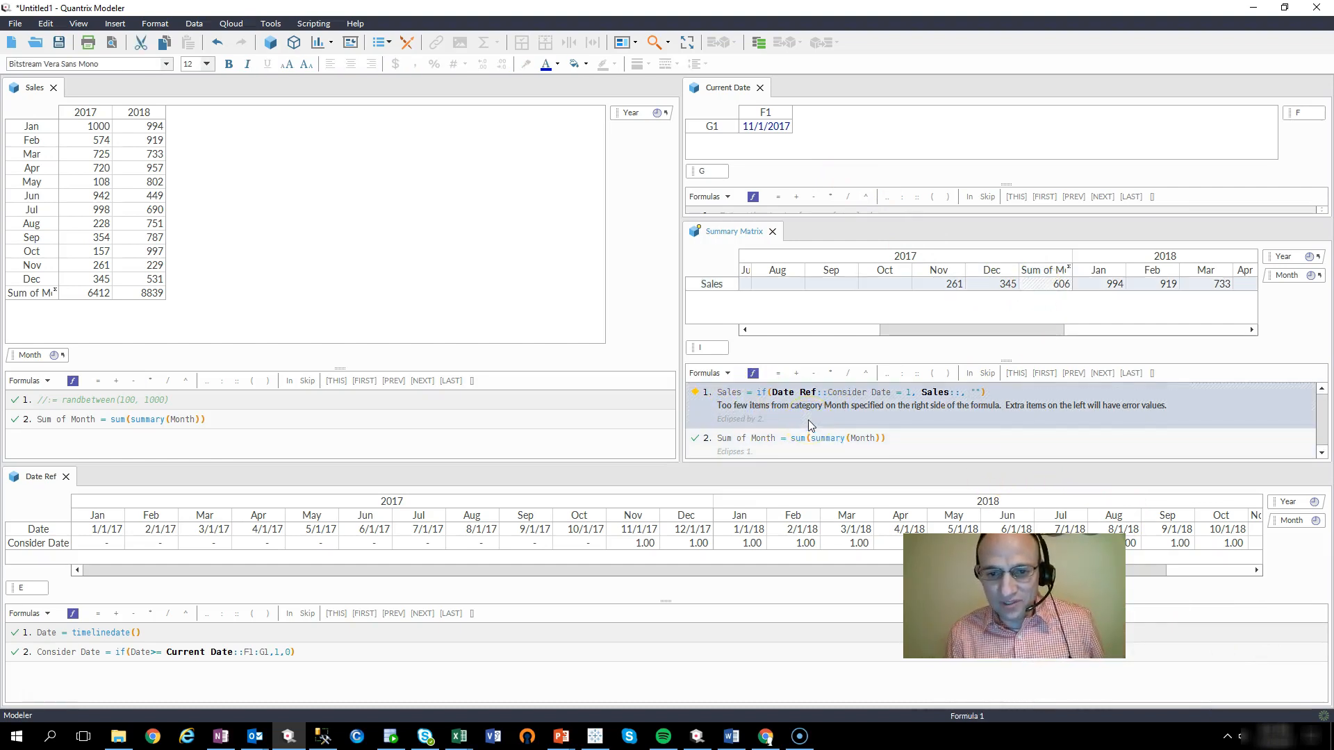
{"action": "left_click", "coordinate": [914, 476]}
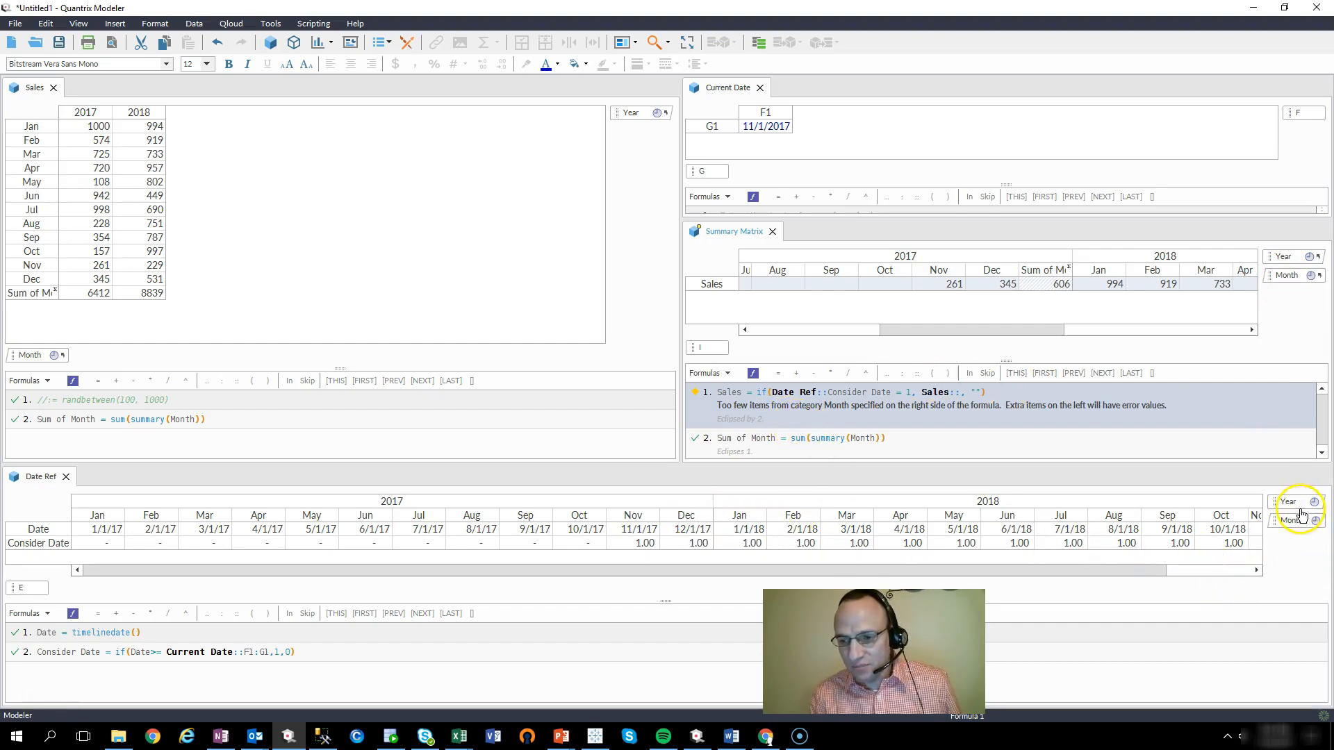
{"action": "left_click", "coordinate": [703, 519]}
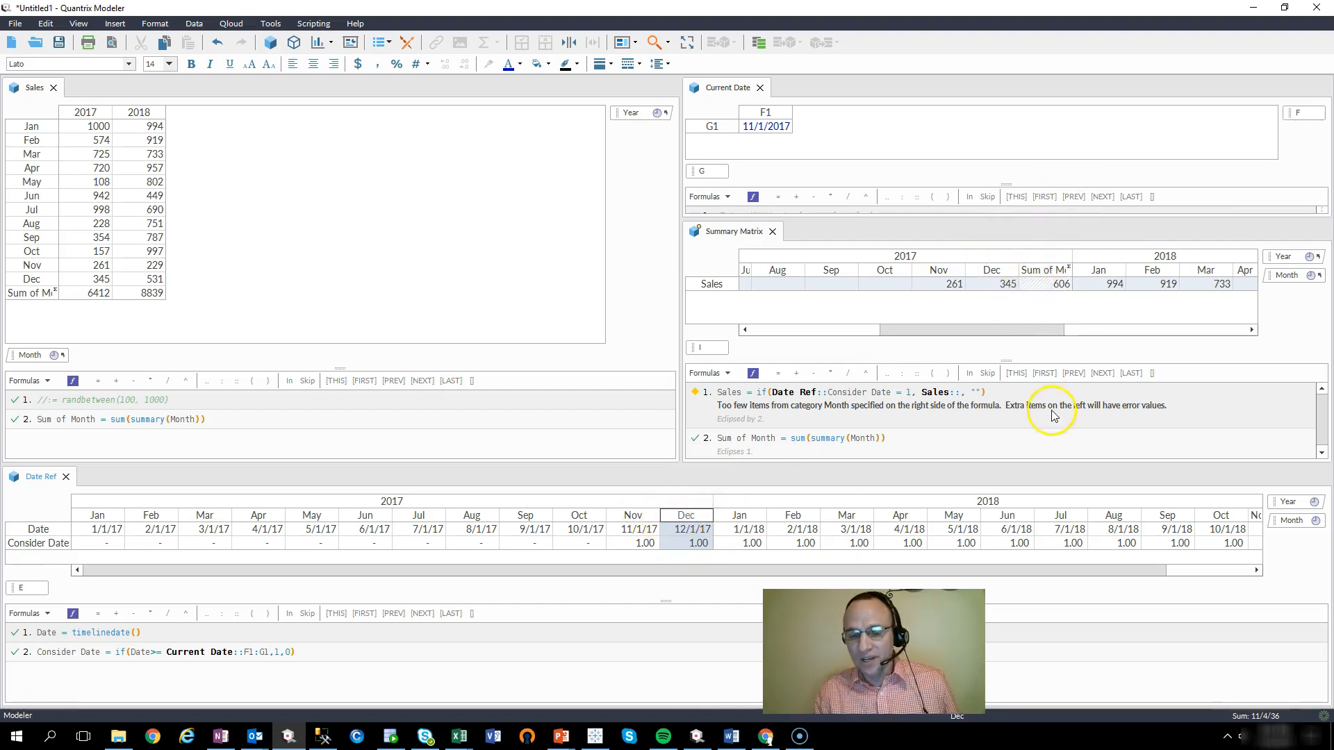
{"action": "right_click", "coordinate": [1290, 519]}
{"action": "mouse_move", "coordinate": [1285, 587]}
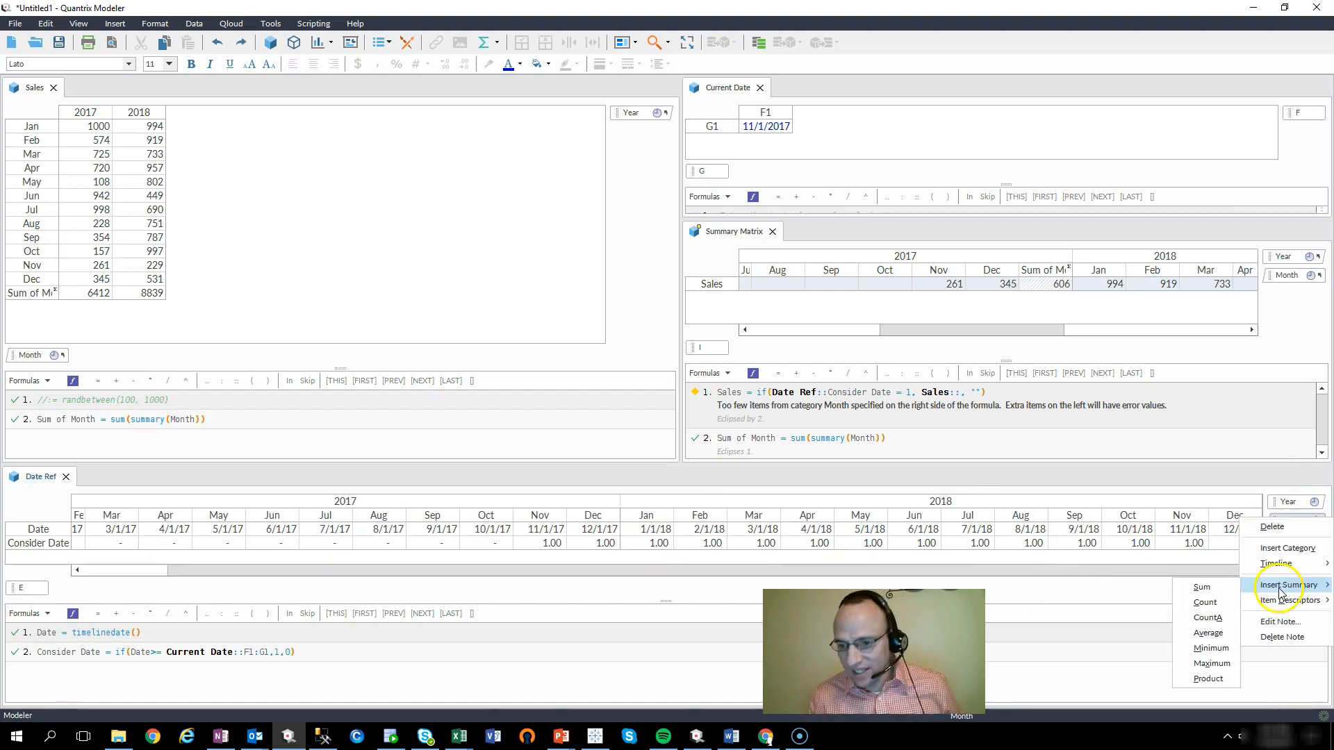
{"action": "left_click", "coordinate": [1206, 586]}
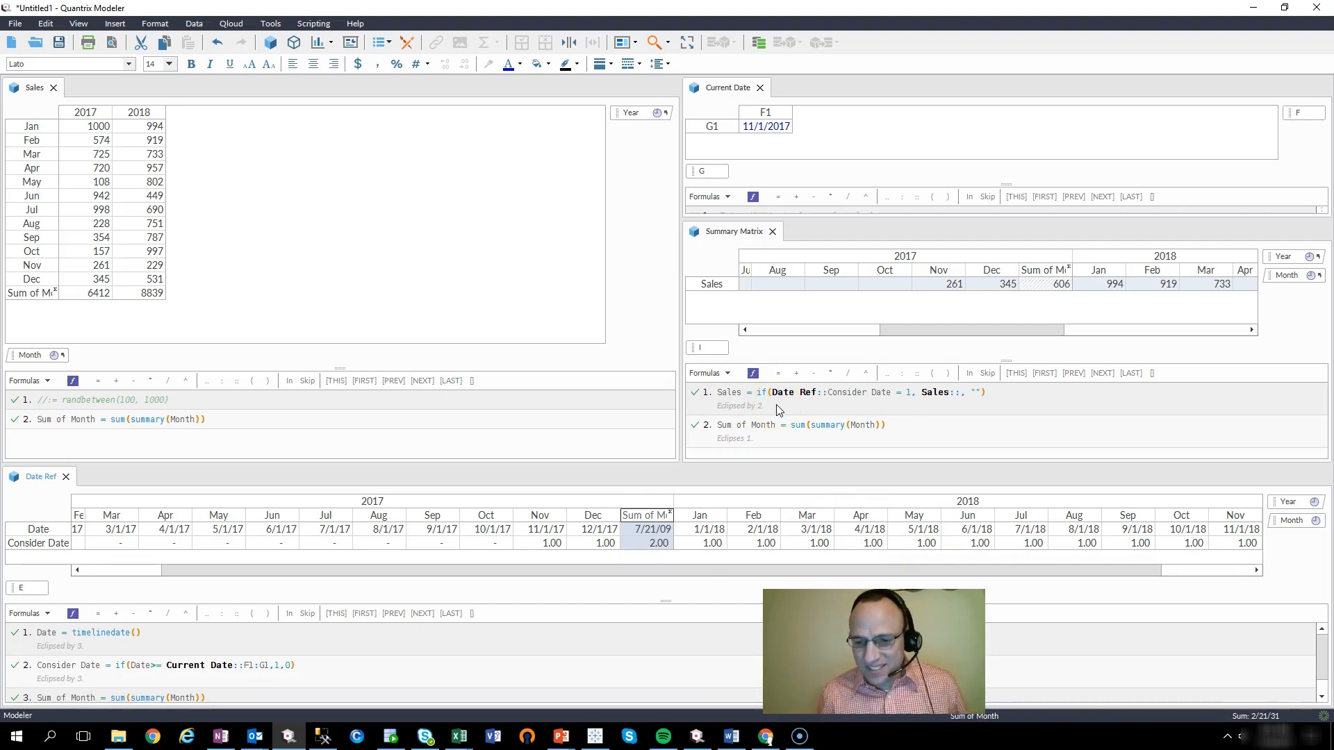
Examine the 2017 Sum of Month values for Date and Consider Date in the Date Ref matrix.
{"action": "left_click", "coordinate": [657, 542]}
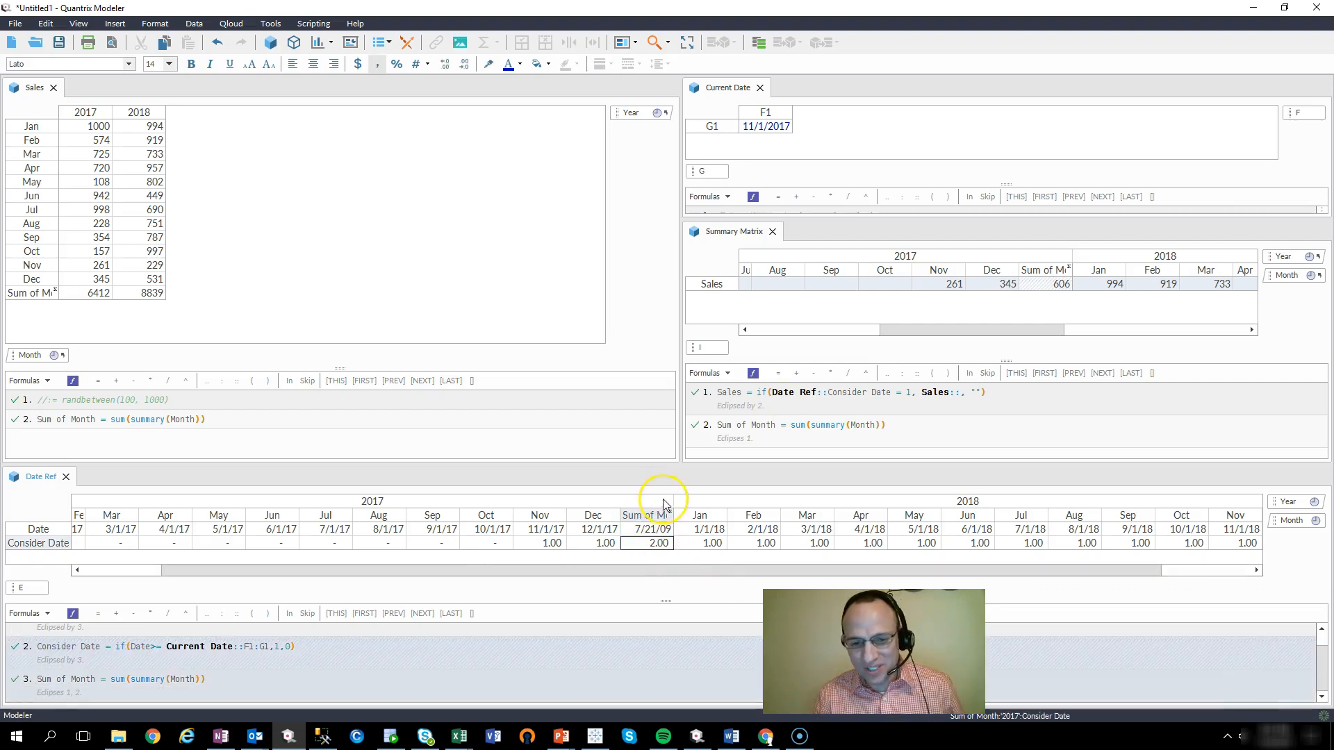
{"action": "left_click", "coordinate": [650, 545]}
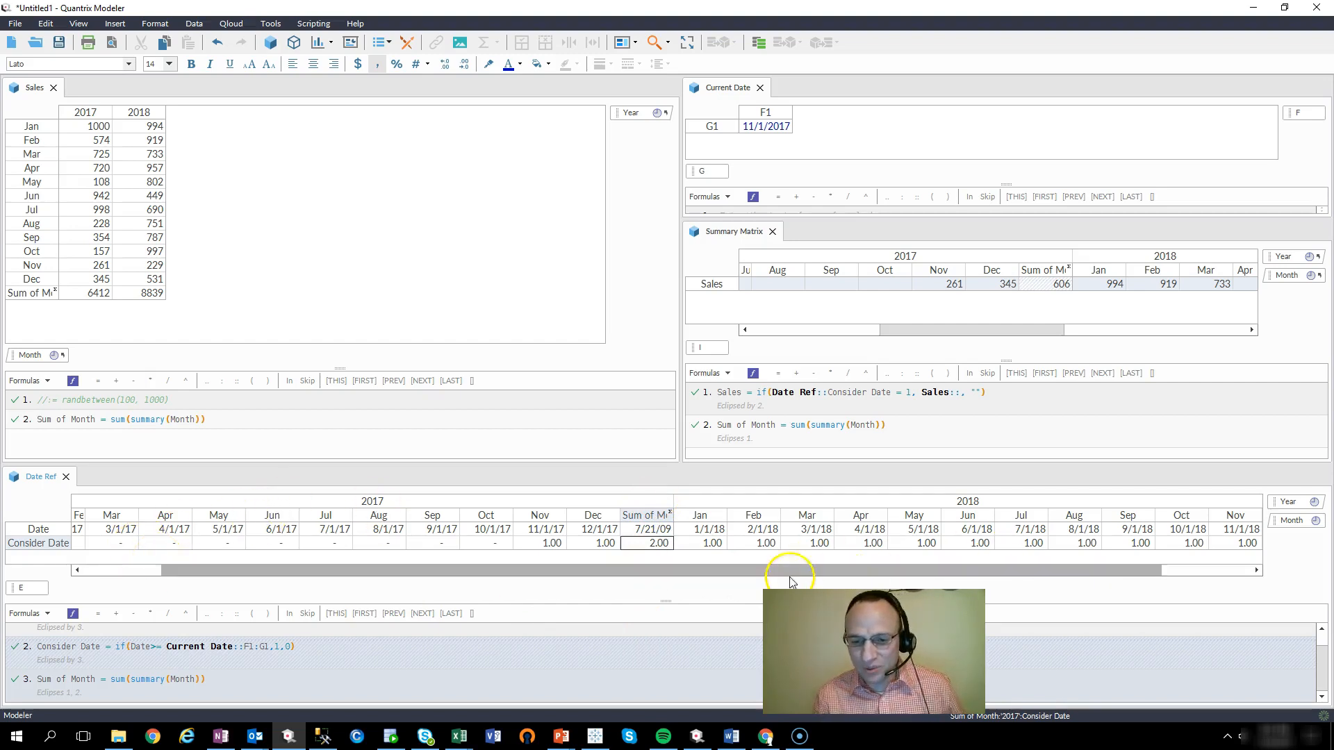
{"action": "left_click", "coordinate": [658, 521]}
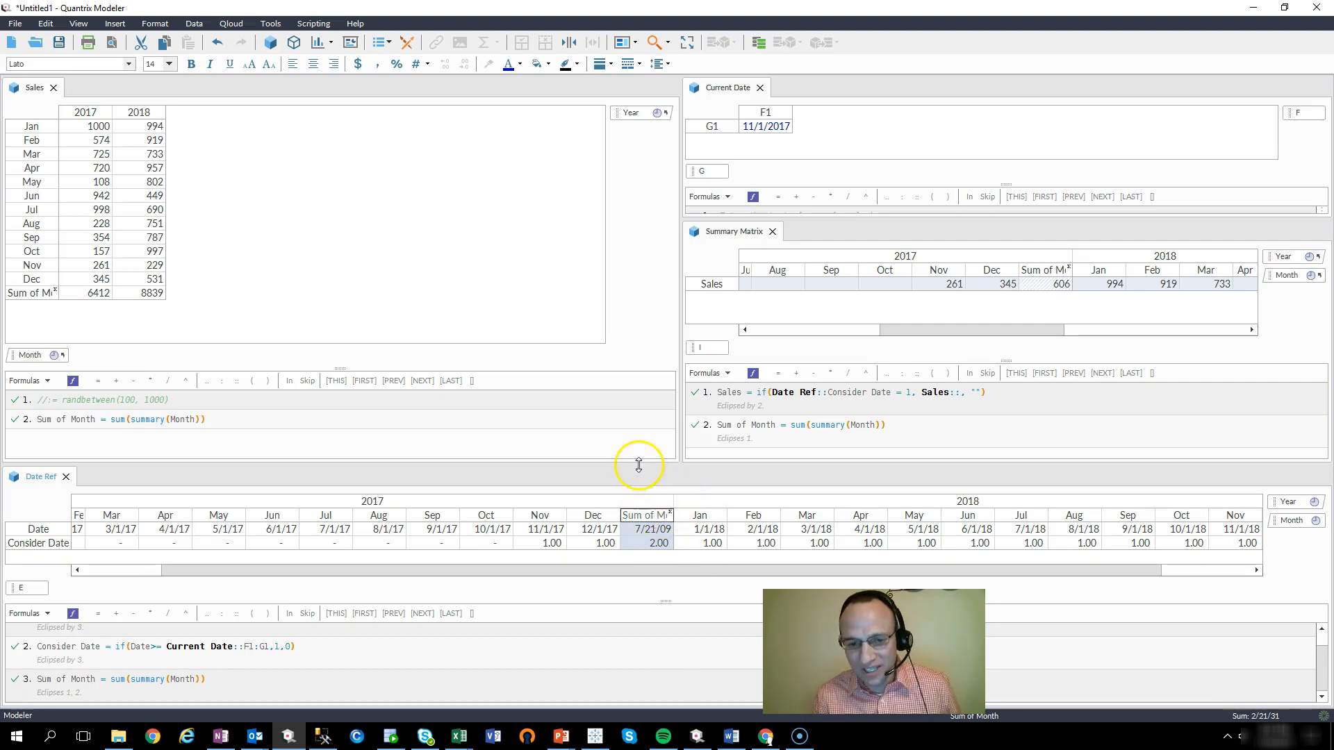
Enlarge the Date Ref matrix view and append "skip Sum of Month" to its Consider Date formula.
{"action": "left_click_drag", "start_coordinate": [638, 464], "coordinate": [649, 378]}
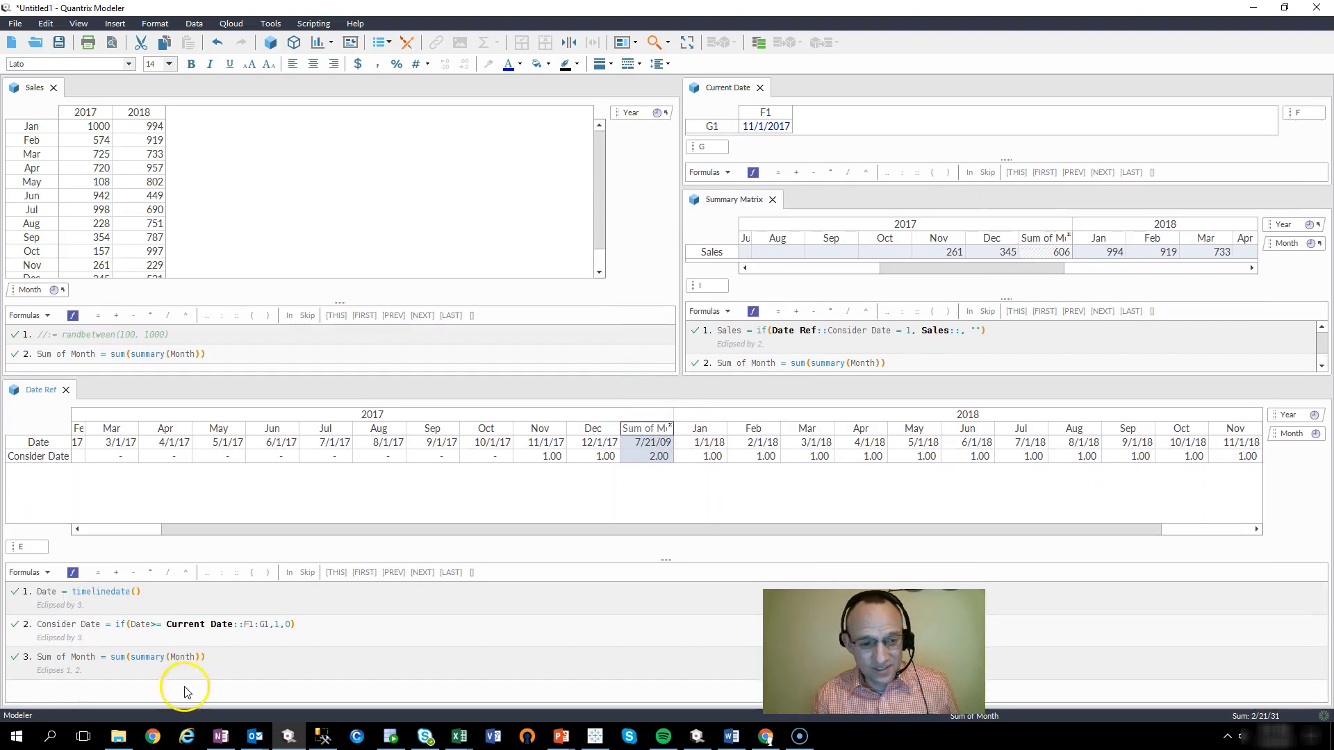
{"action": "left_click", "coordinate": [251, 662]}
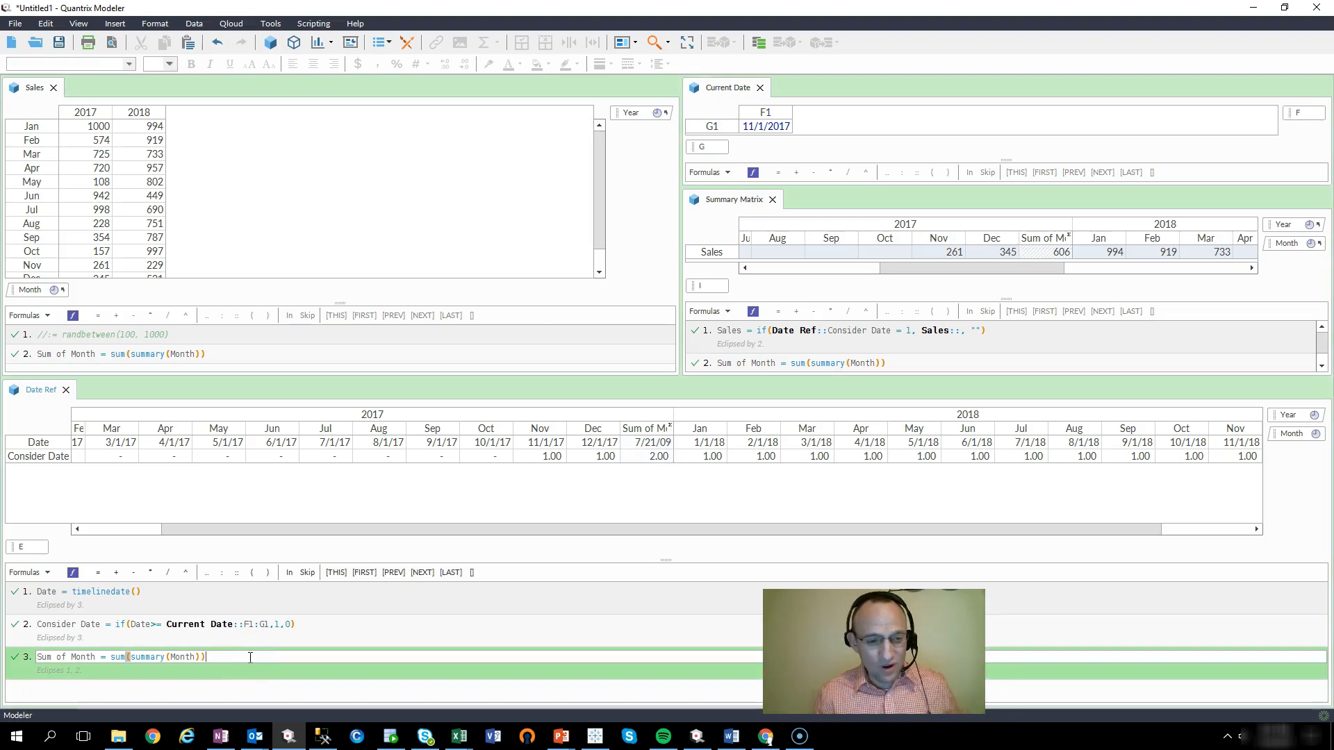
{"action": "left_click", "coordinate": [337, 630]}
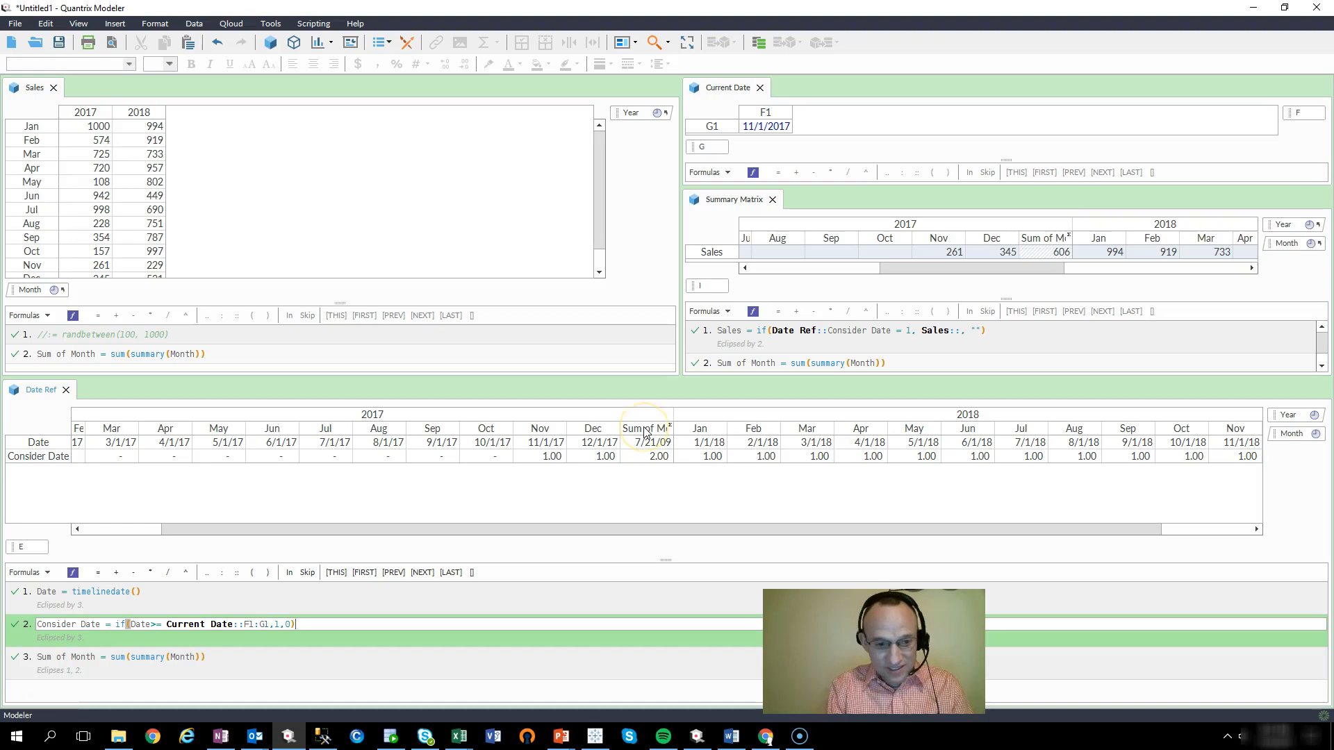
{"action": "key", "text": "shift+Return"}
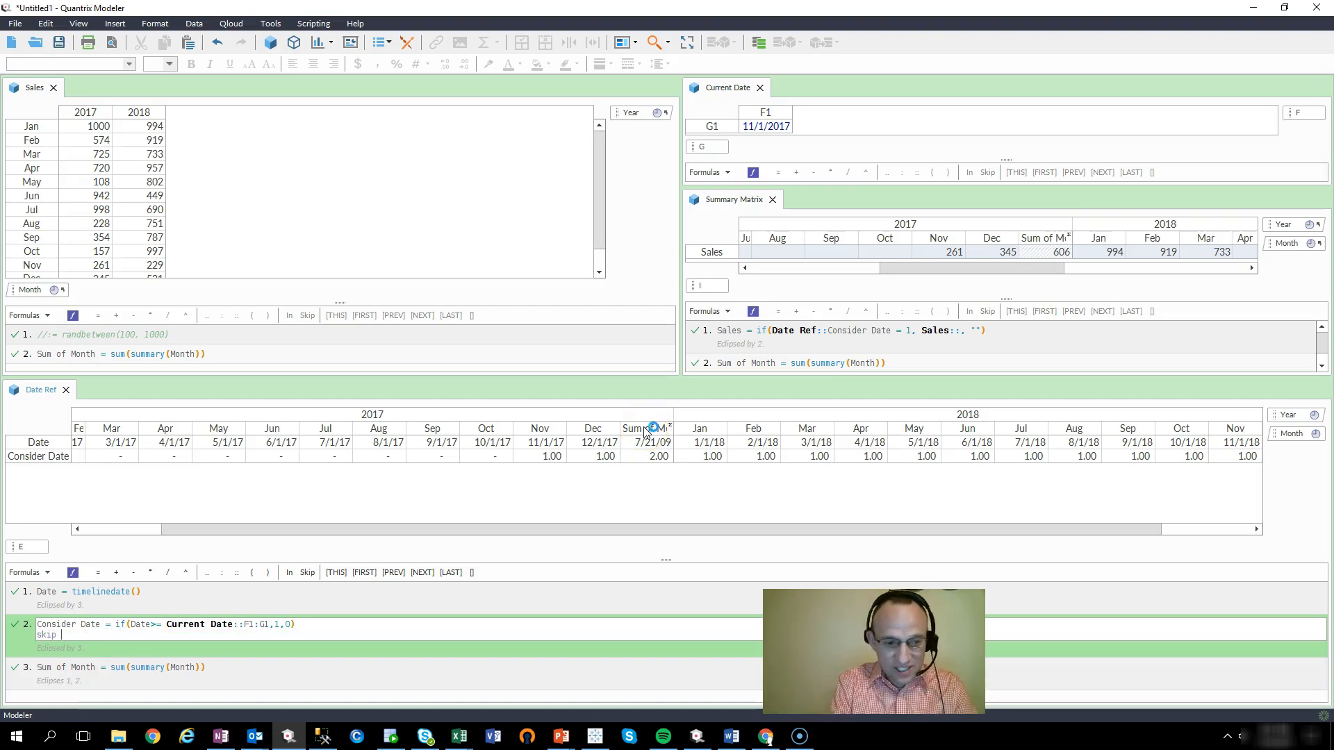
{"action": "left_click", "coordinate": [647, 435]}
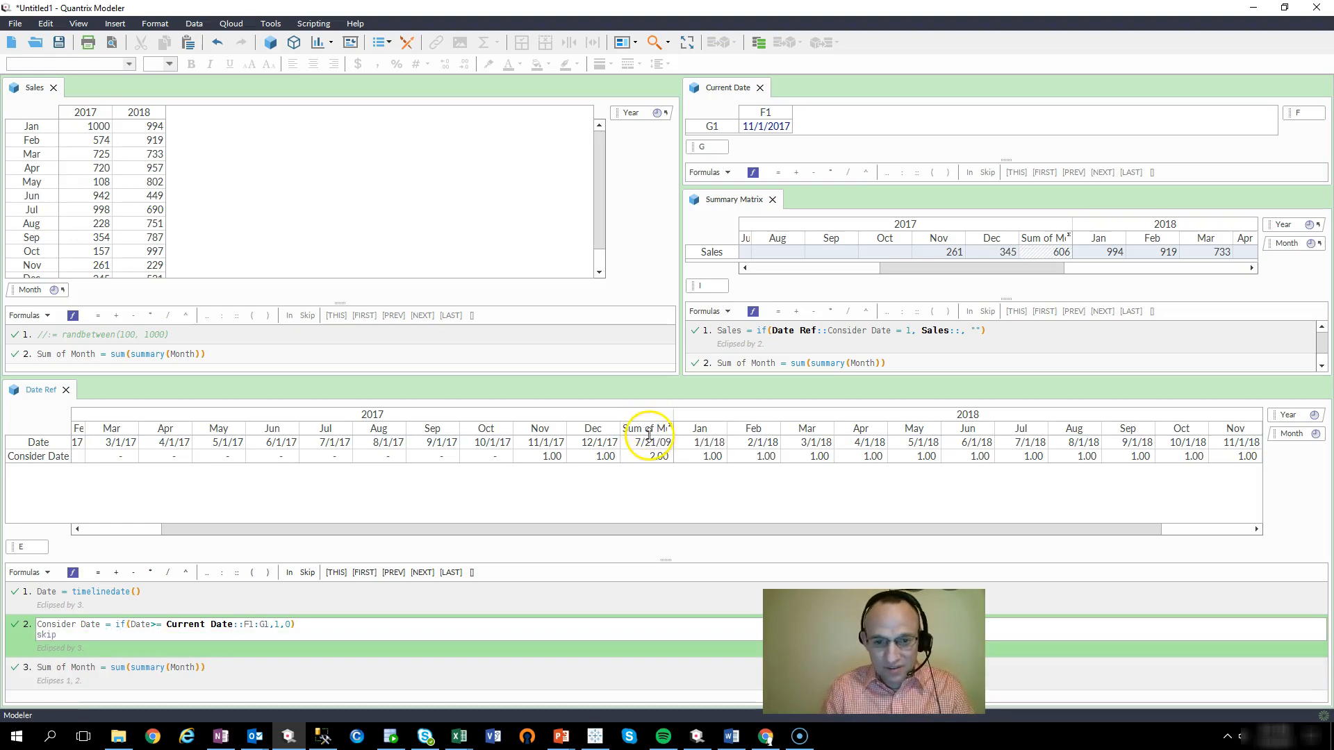
{"action": "key", "text": "Return"}
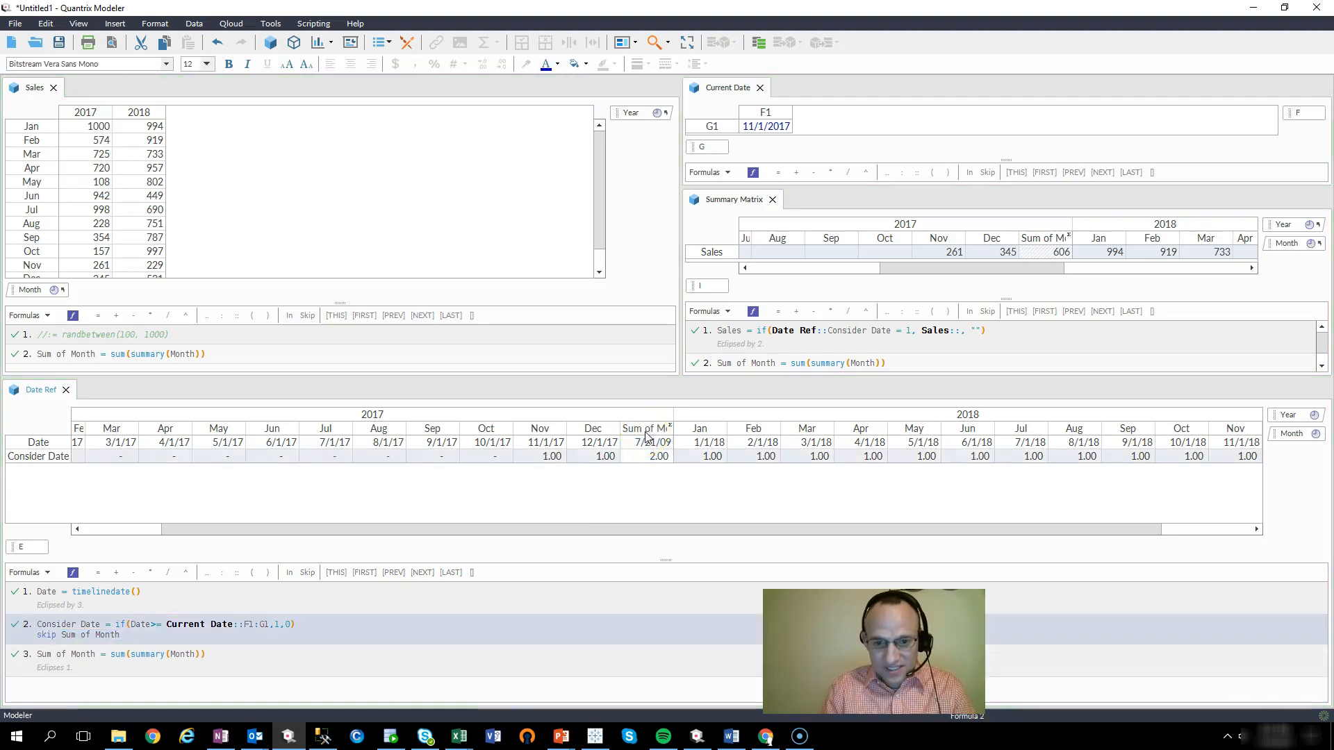
Check the Consider Date total for 2017 and append "skip Sum of Month" to the Date Ref formula Sum of Month = sum(summary(Month)).
{"action": "left_click", "coordinate": [670, 457]}
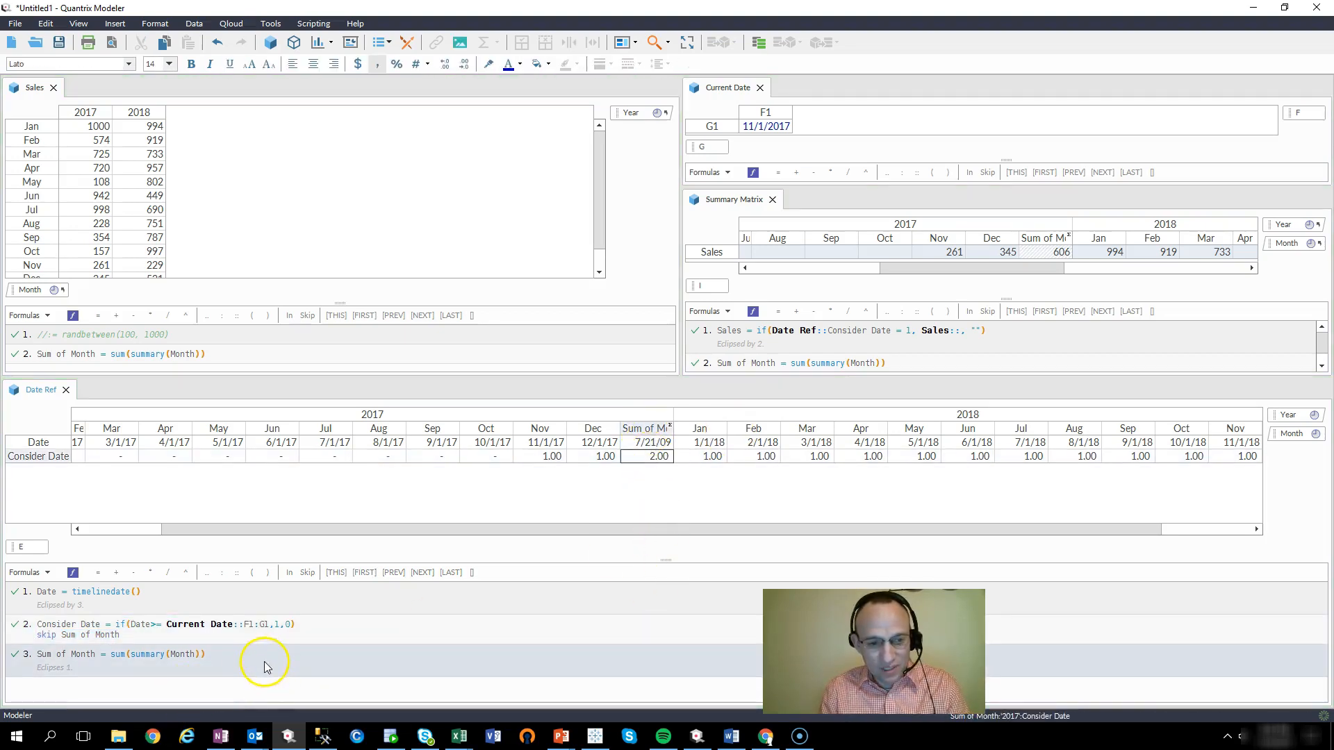
{"action": "left_click", "coordinate": [264, 657]}
{"action": "key", "text": "shift+Return"}
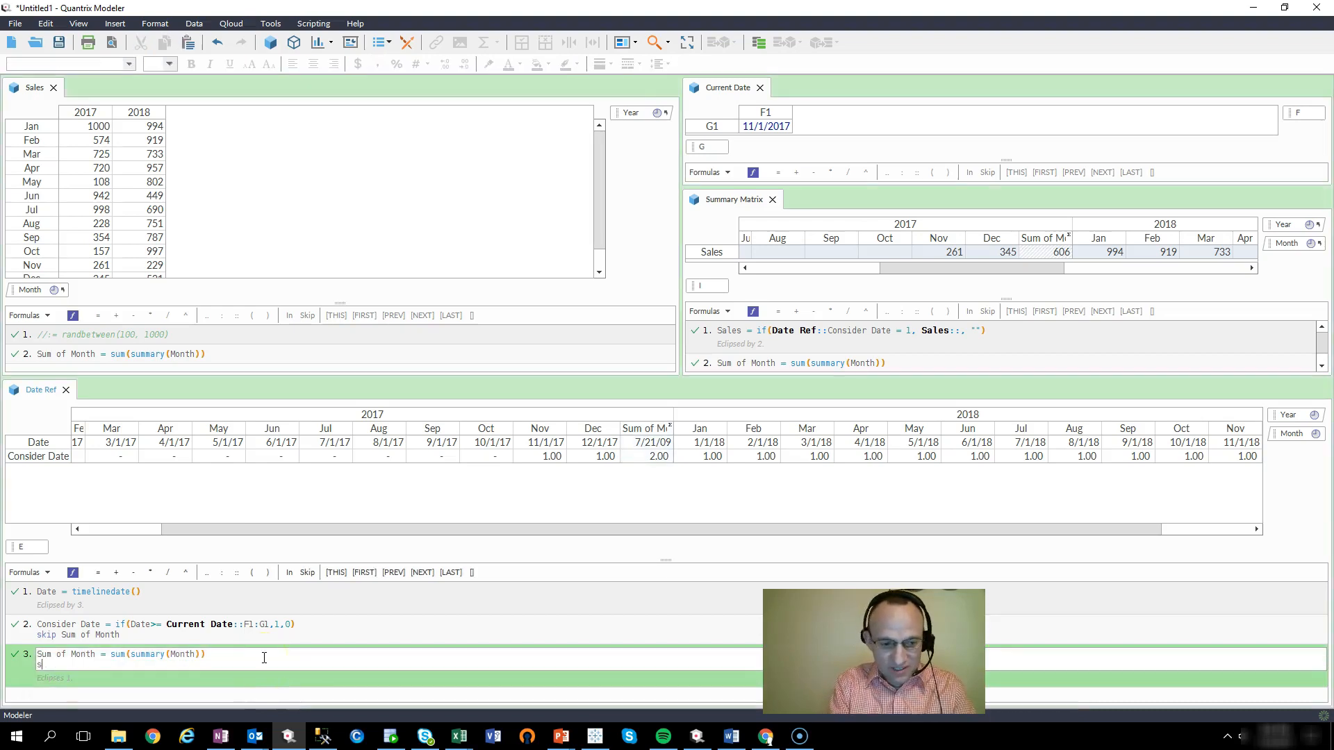
{"action": "type", "text": "skip sum of month"}
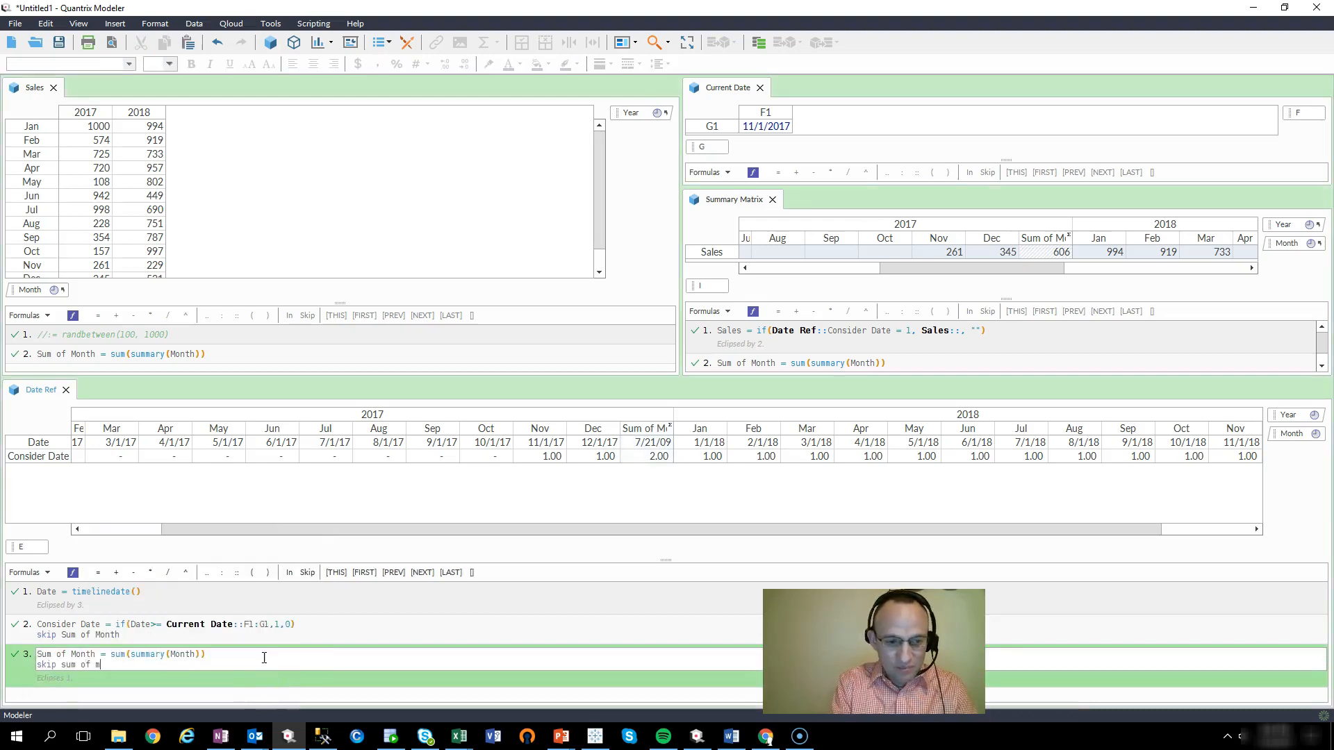
{"action": "key", "text": "Return"}
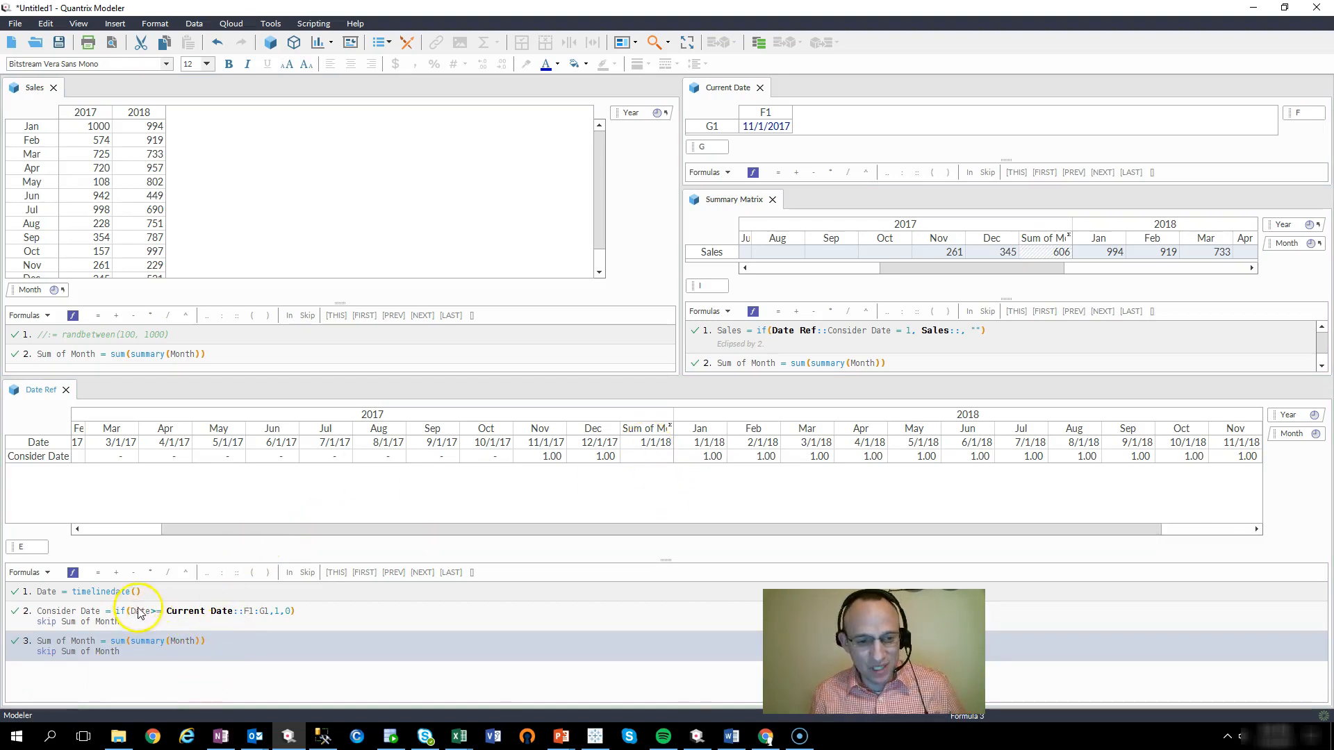
Append "skip Sum of Month" to the Date = timelinedate() formula and check the 2017 Sum of Month column in Date Ref.
{"action": "left_click", "coordinate": [195, 598]}
{"action": "key", "text": "shift+Return"}
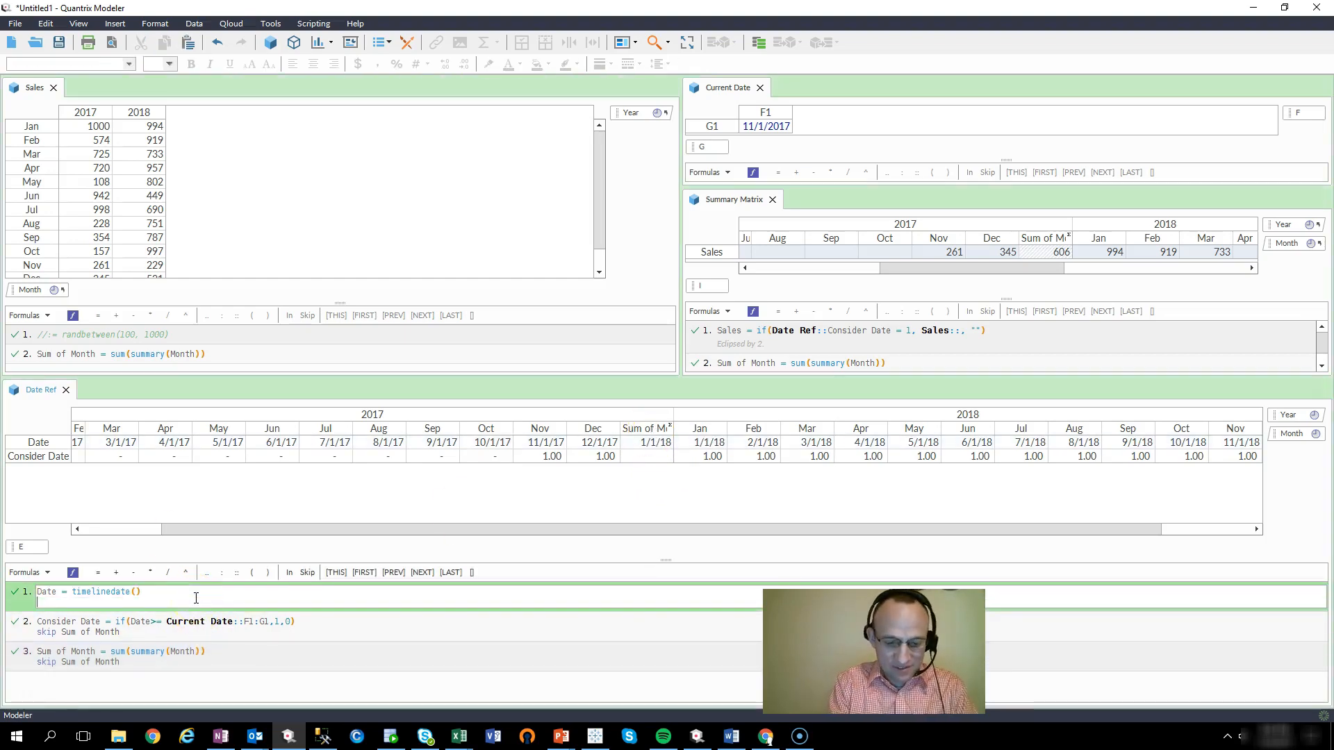
{"action": "type", "text": "skip sum"}
{"action": "key", "text": "Return"}
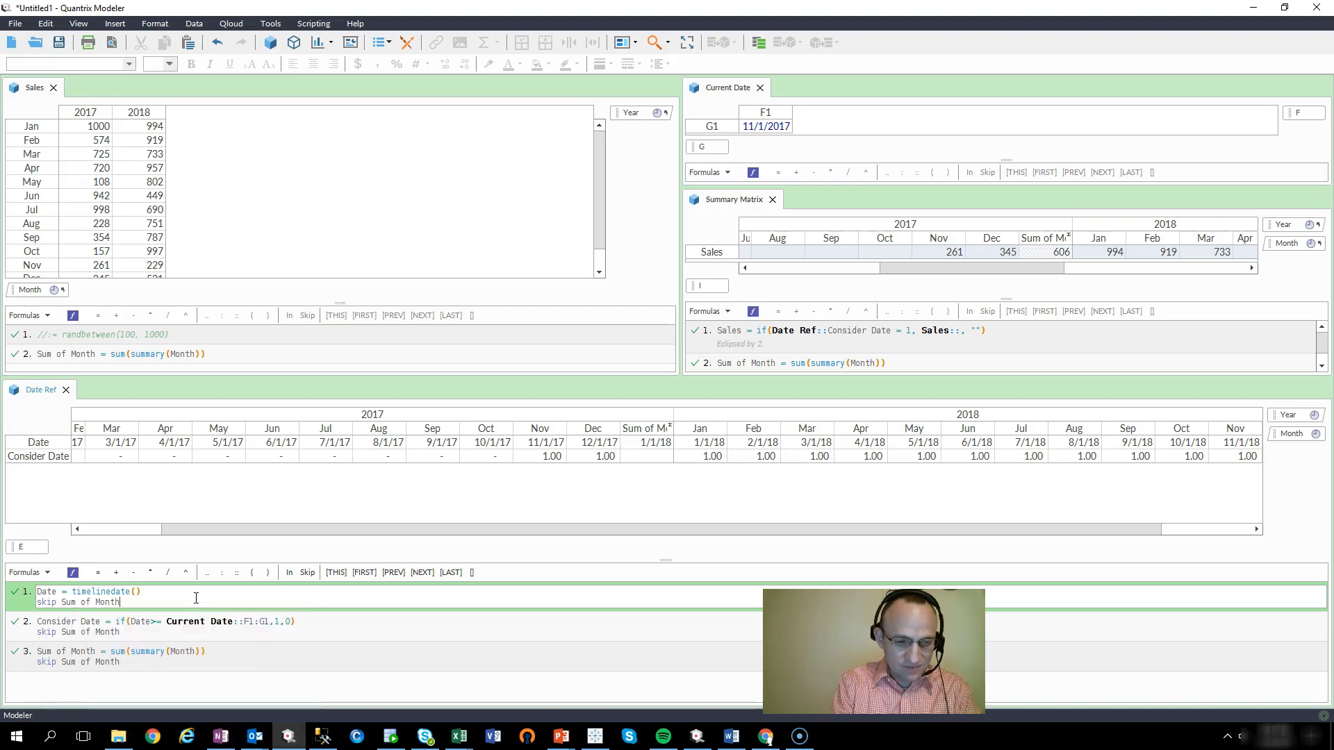
{"action": "key", "text": "Return"}
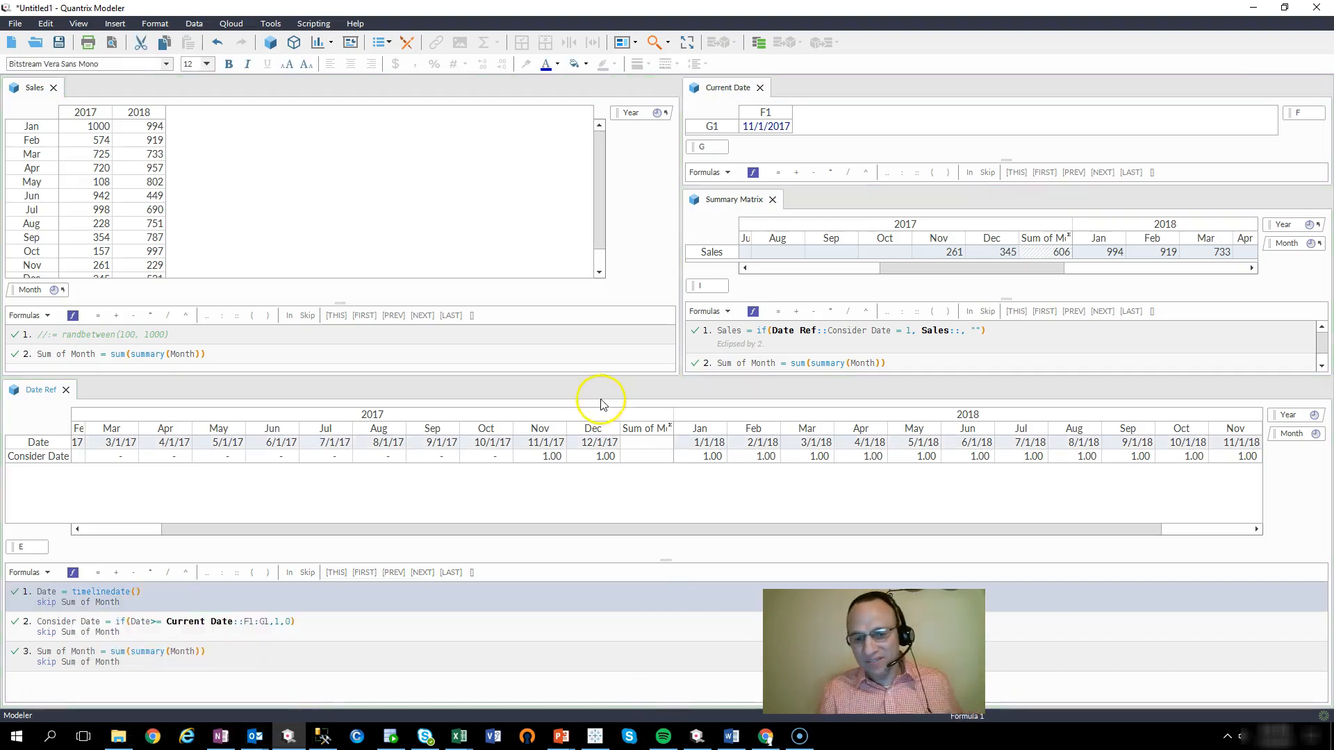
{"action": "left_click", "coordinate": [668, 429]}
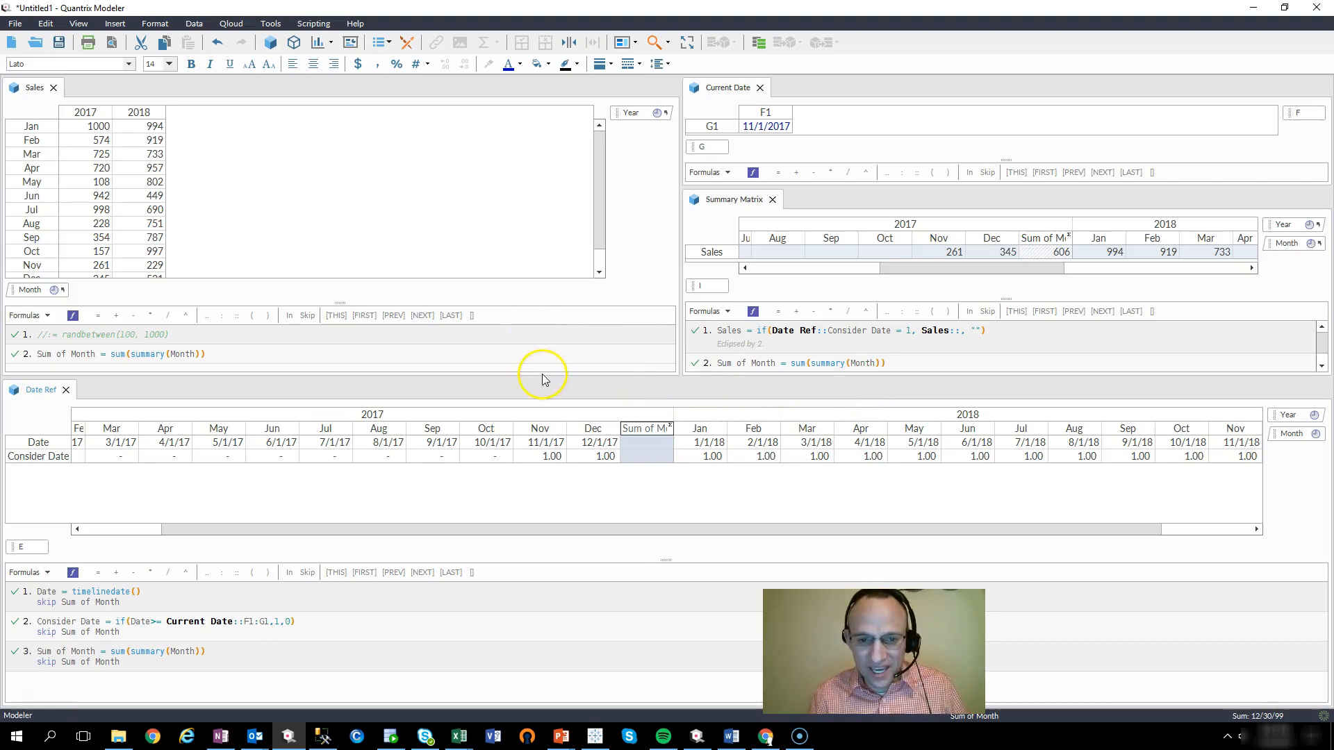
Reduce the height of the Date Ref matrix view and switch to the contact slide in PowerPoint.
{"action": "left_click_drag", "start_coordinate": [545, 372], "coordinate": [566, 454]}
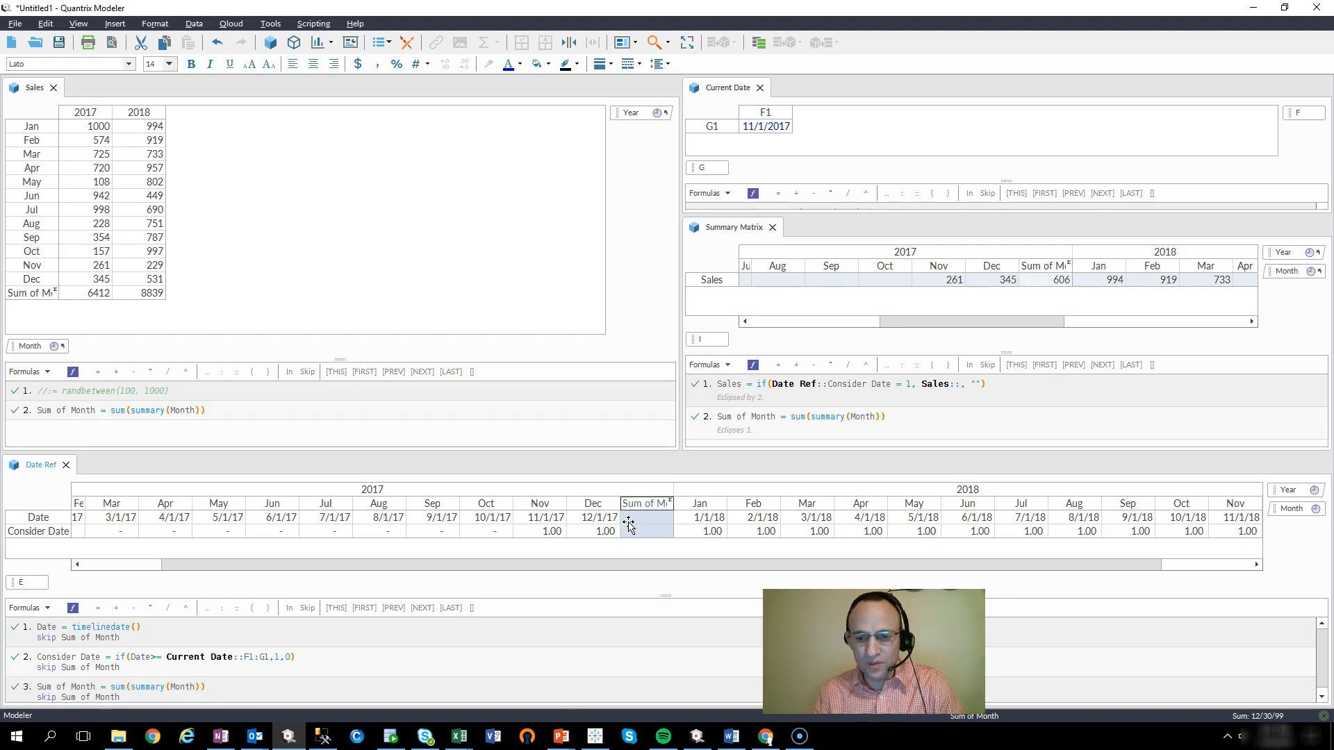
{"action": "key", "text": "alt+Tab"}
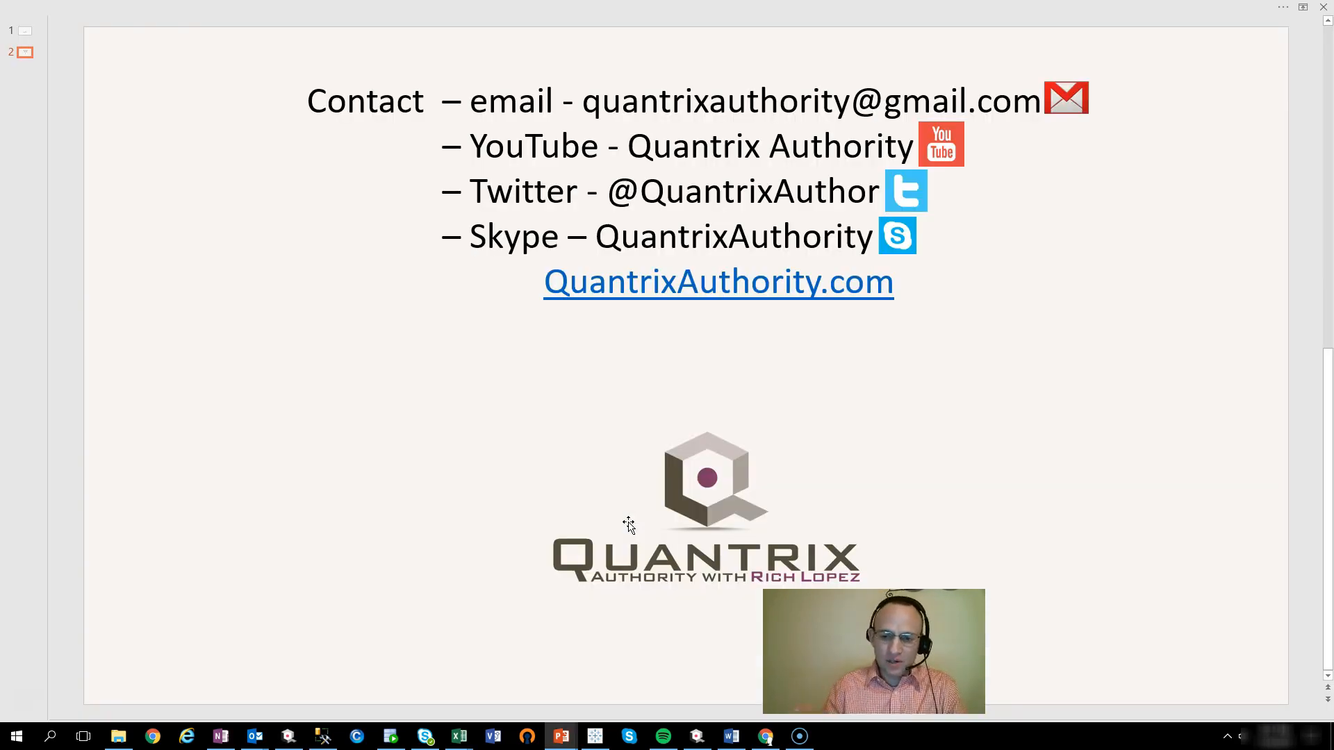